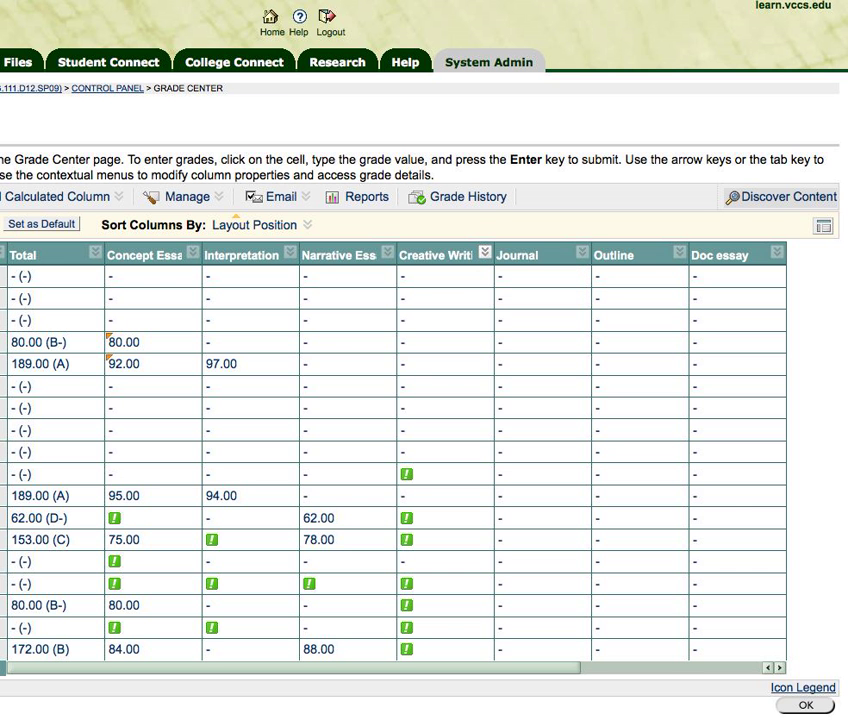
Start an assignment file download for the Creative Writing column and package the submissions of all students
click(484, 251)
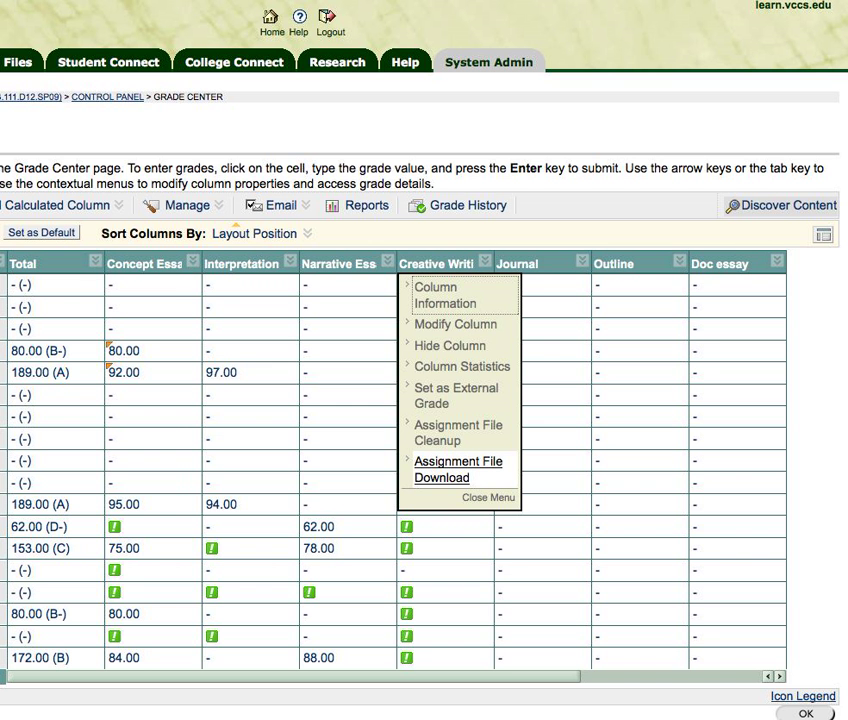
click(458, 469)
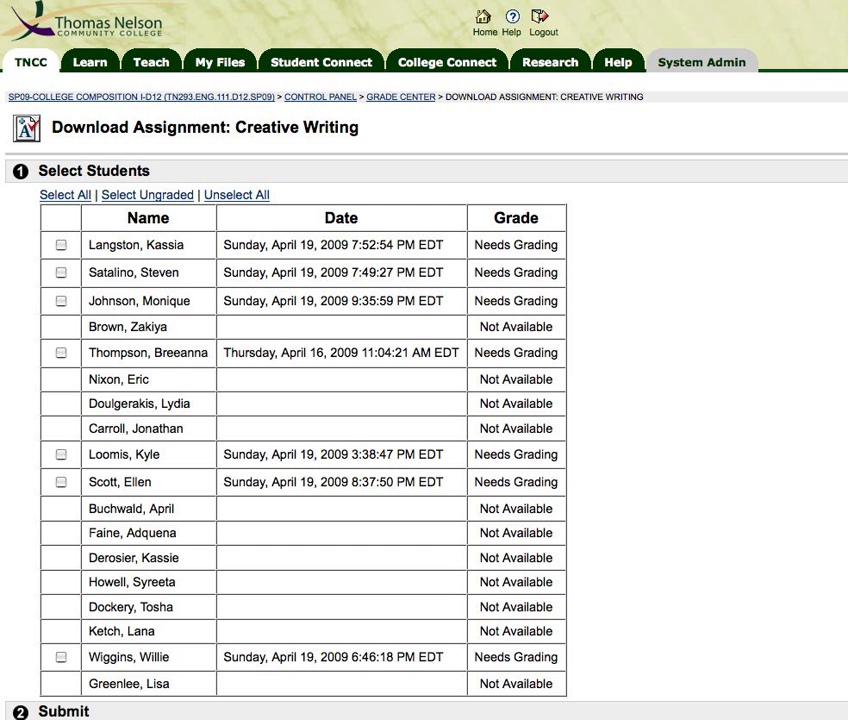
click(65, 195)
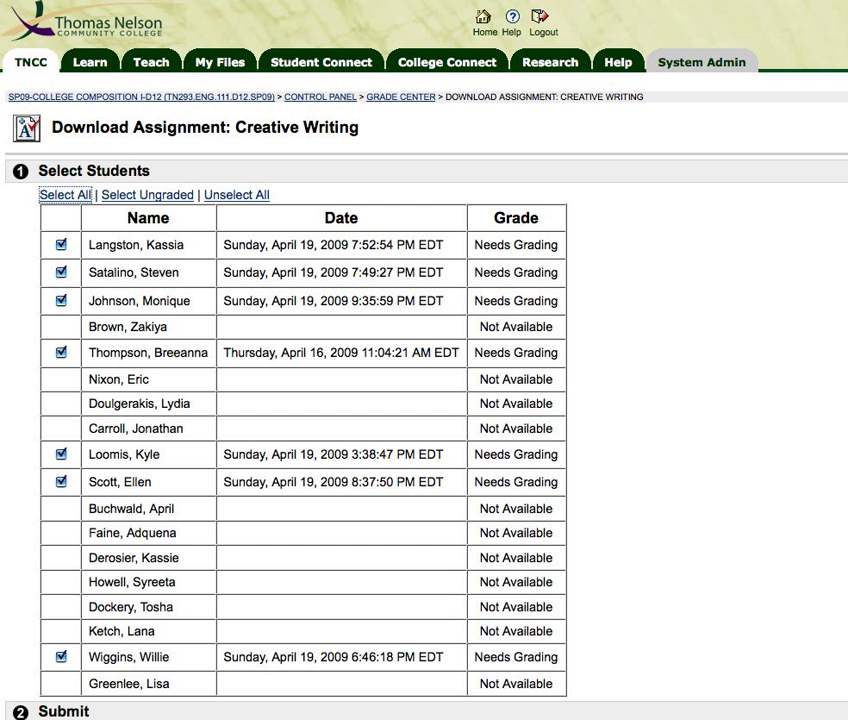
scroll(303, 460, down, 2)
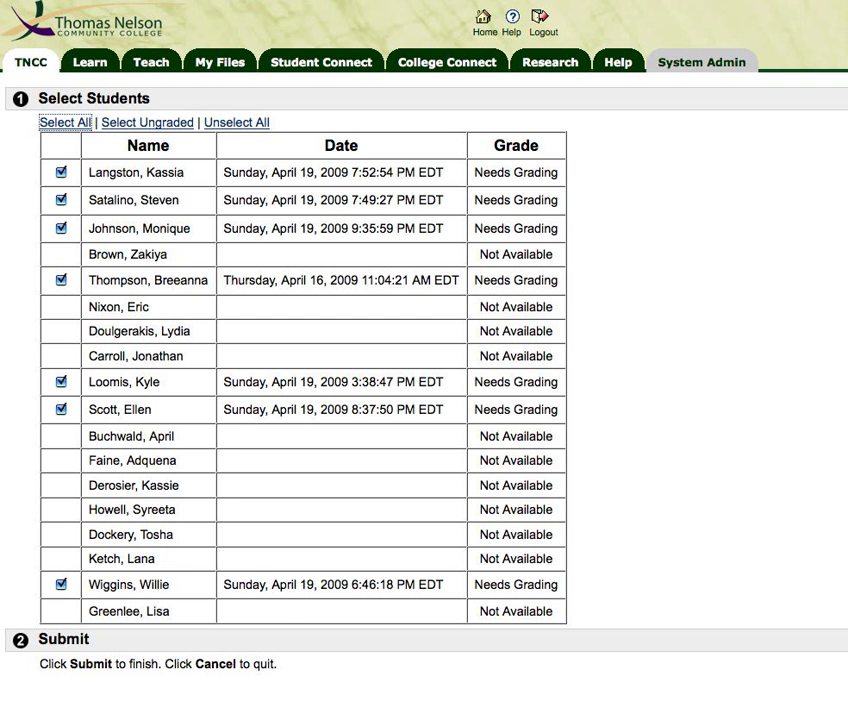
scroll(424, 400, right, 5)
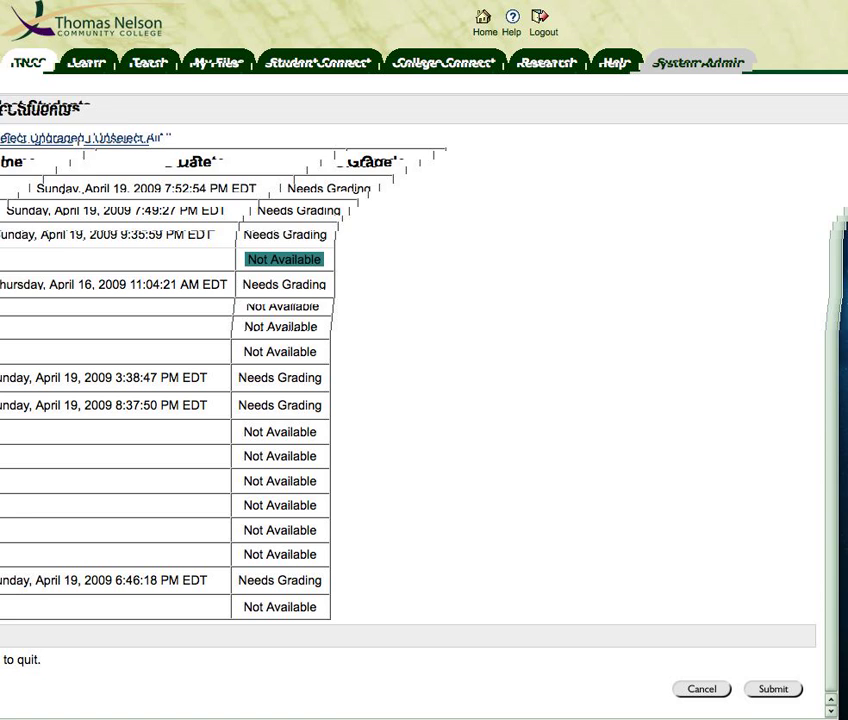
click(773, 689)
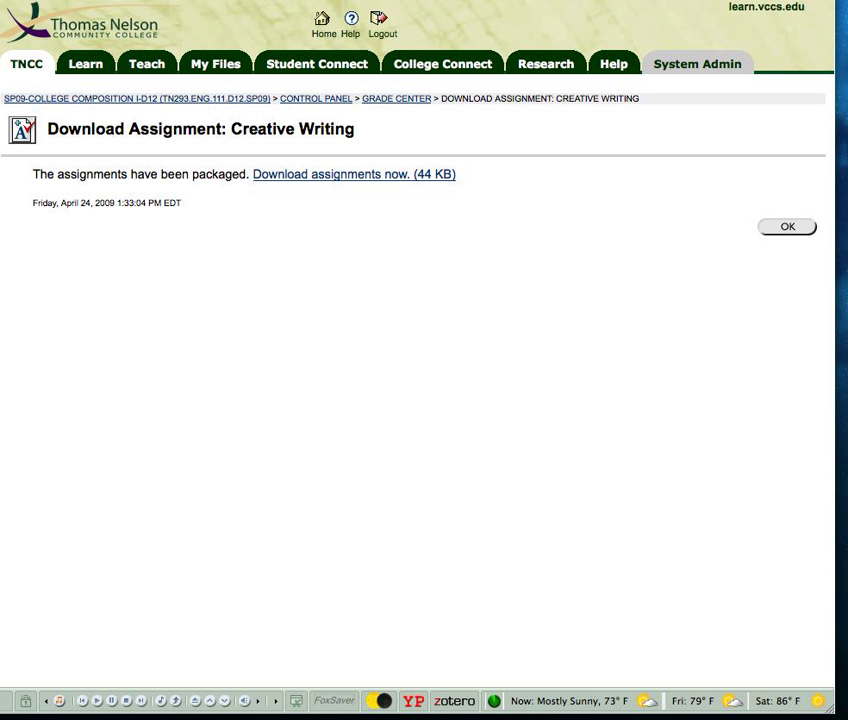
Save the packaged assignments to the Desktop as a PC ZIP Archive and move the file to an open area of the desktop
right_click(331, 174)
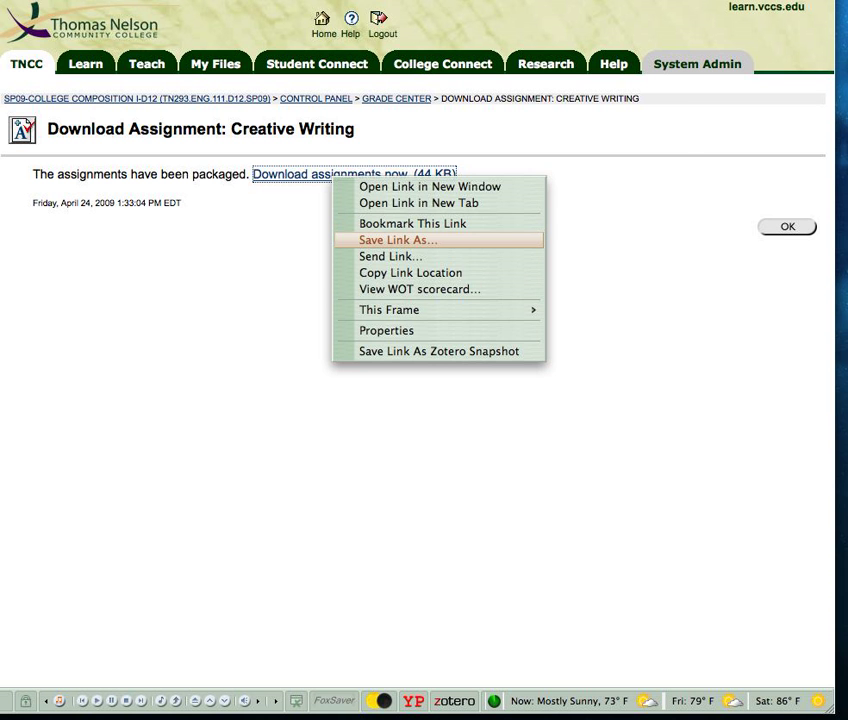
click(398, 240)
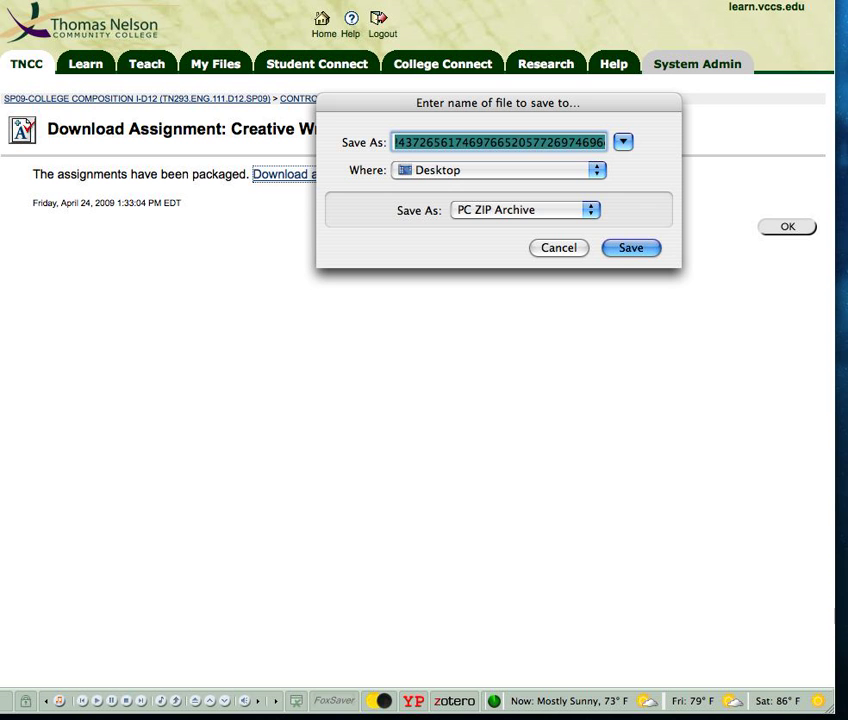
key(Return)
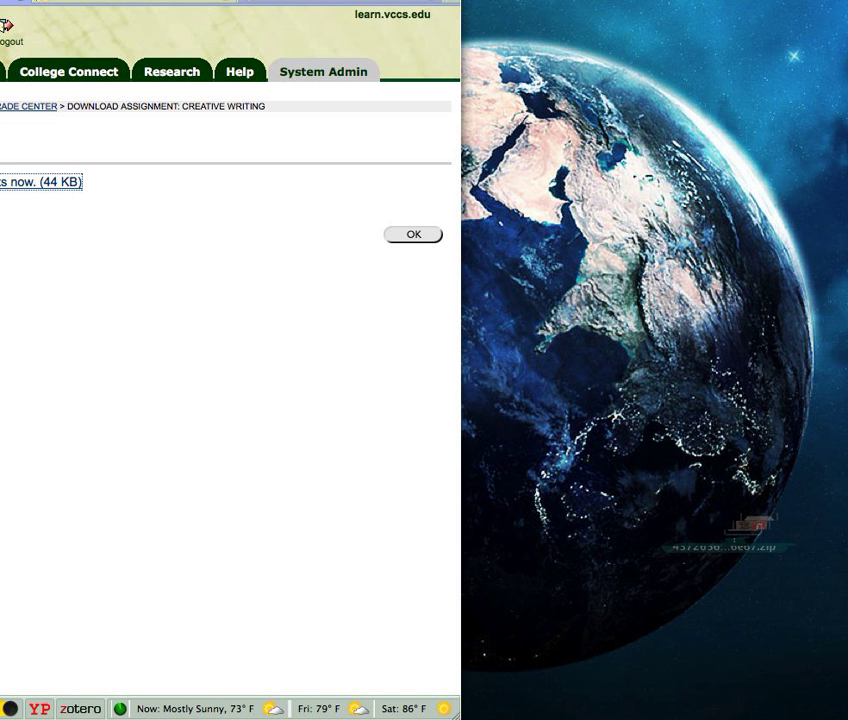
drag(742, 525, 587, 305)
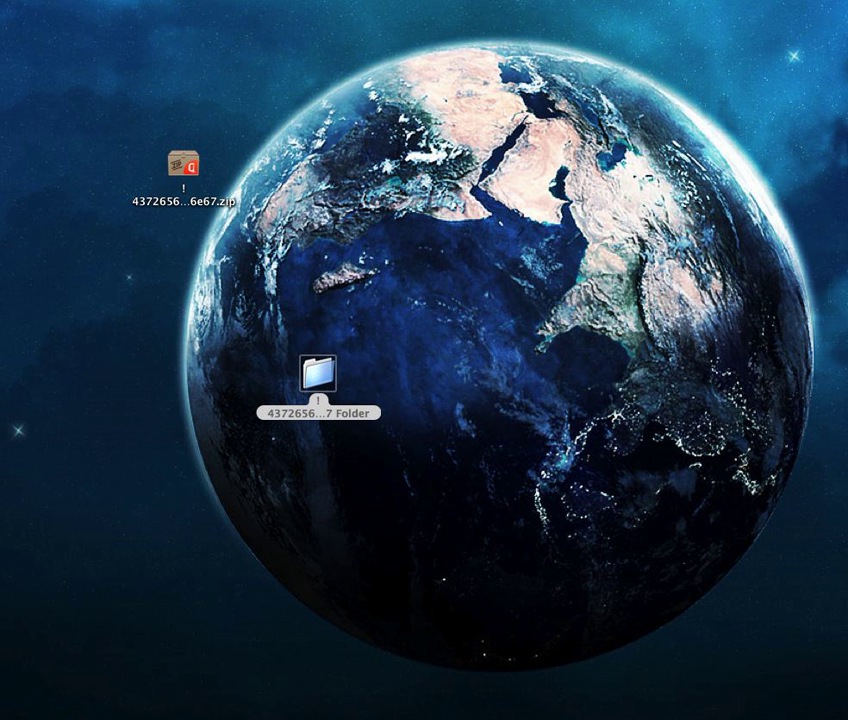
Open the extracted assignments folder on the desktop and display its files in list view
key(super+o)
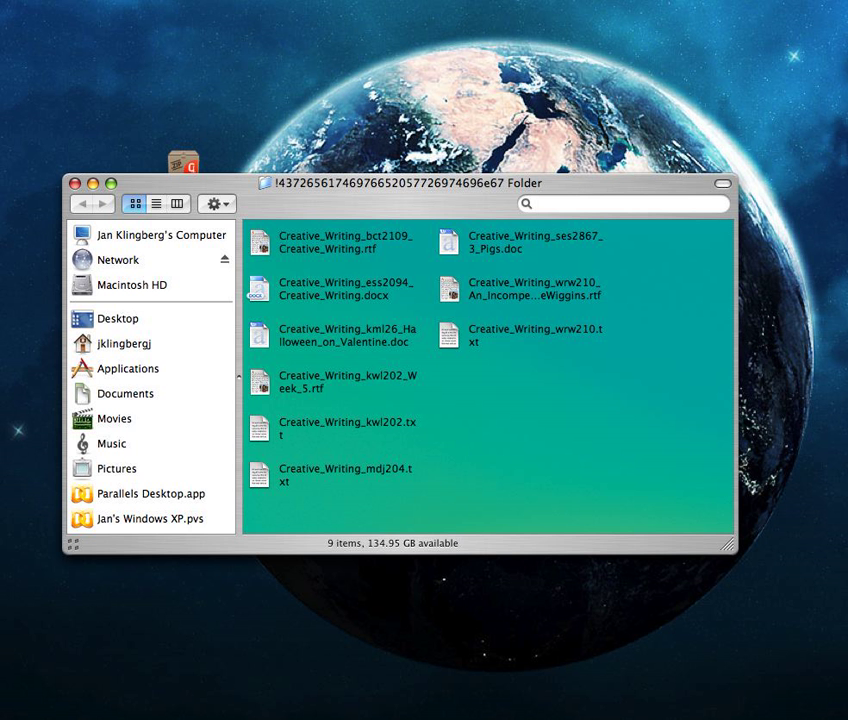
key(super+2)
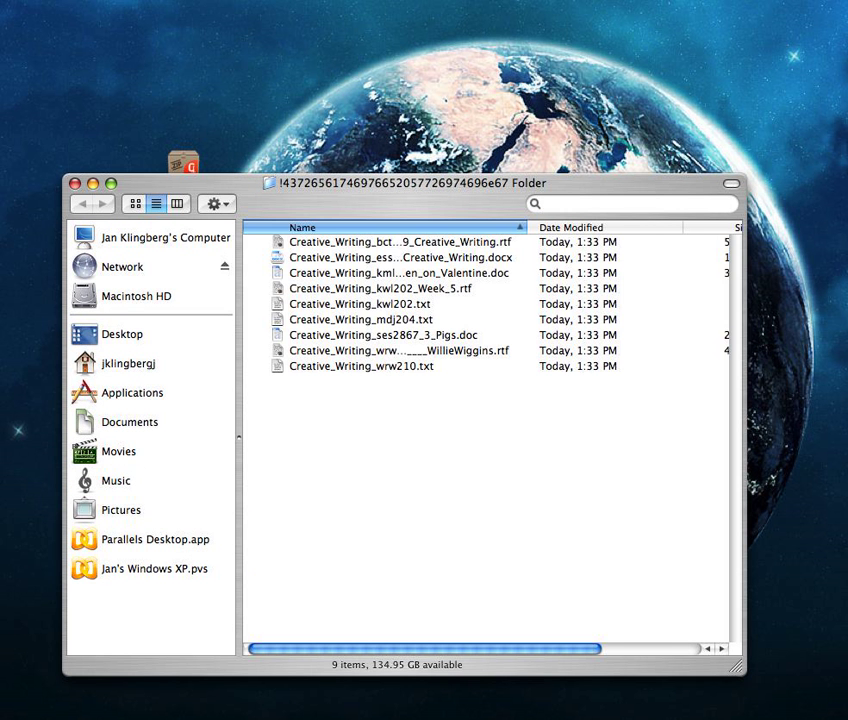
key(super+3)
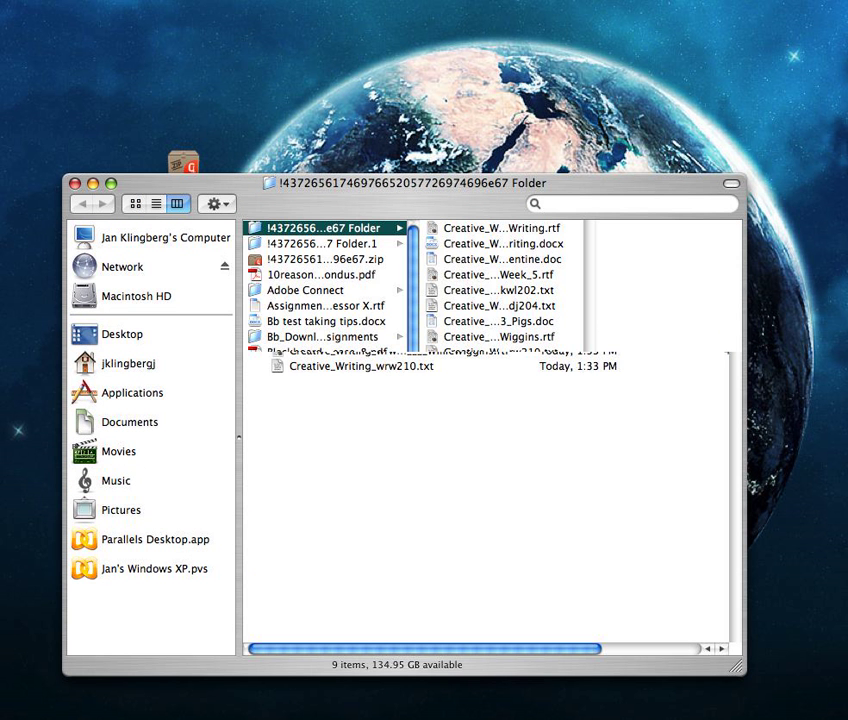
key(super+2)
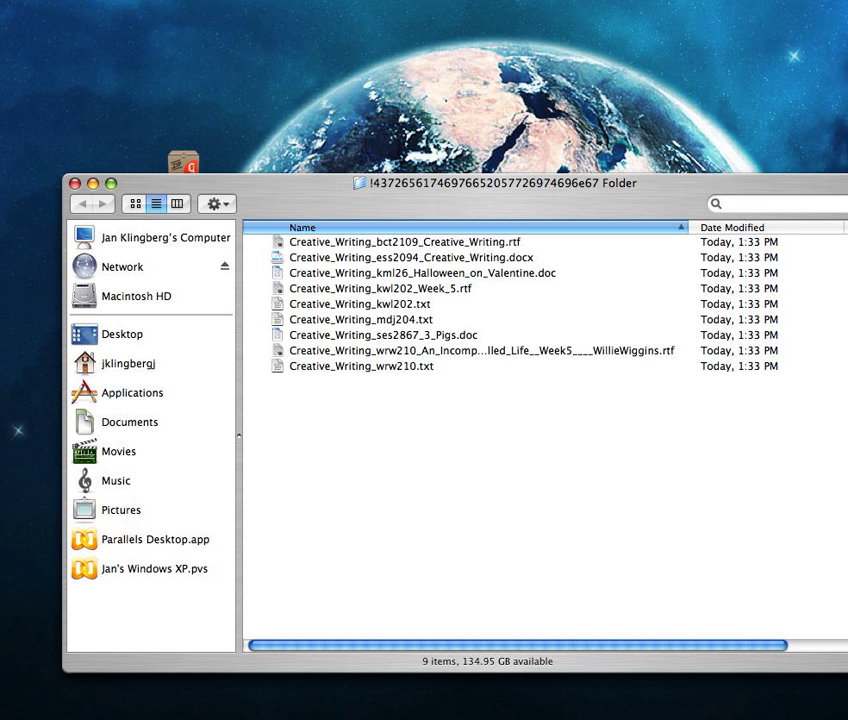
Examine the names and formats of the downloaded submissions, from the first text file up to the DOCX document
click(359, 304)
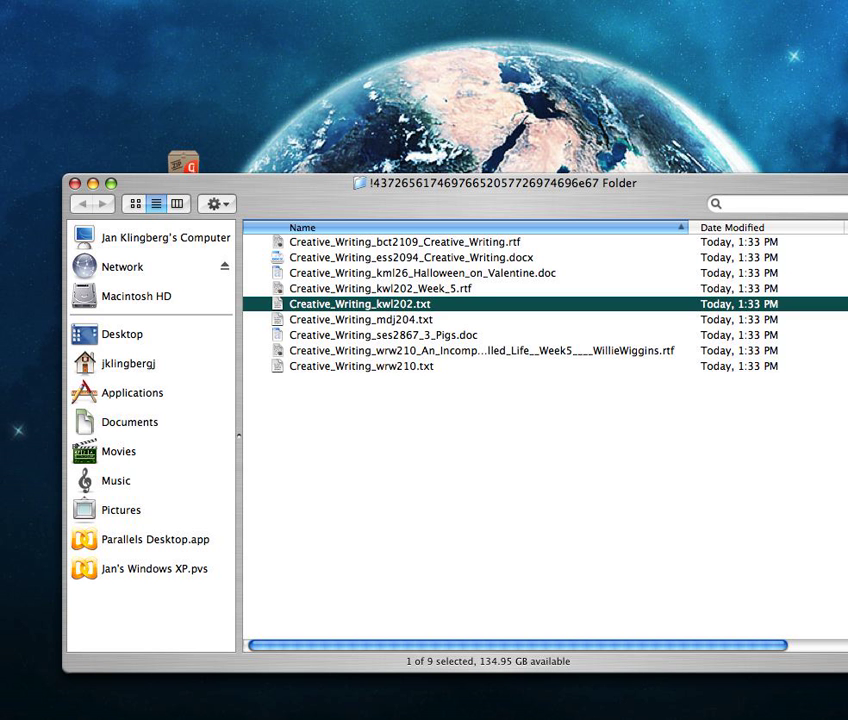
click(380, 288)
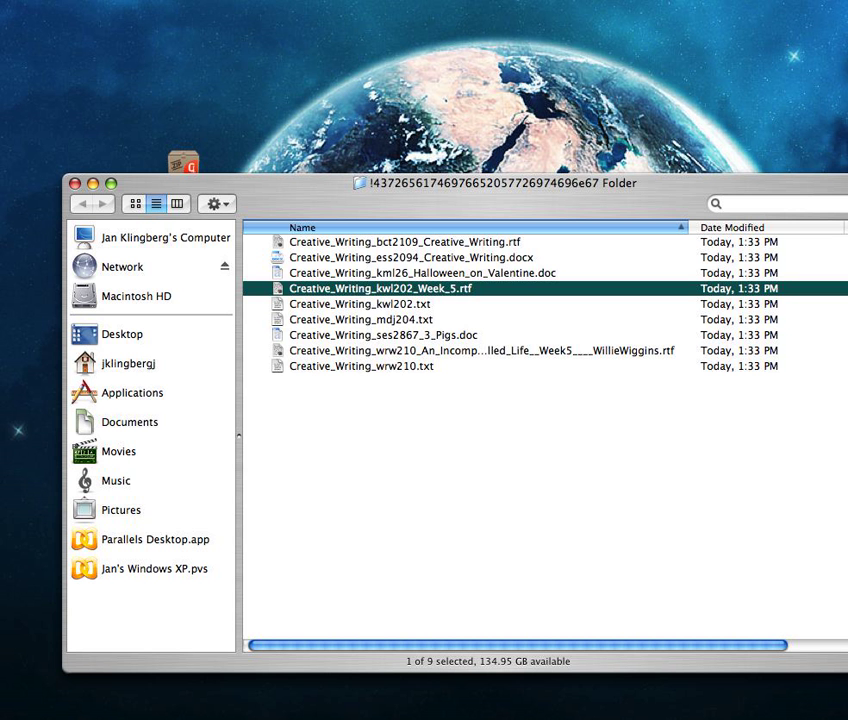
click(422, 272)
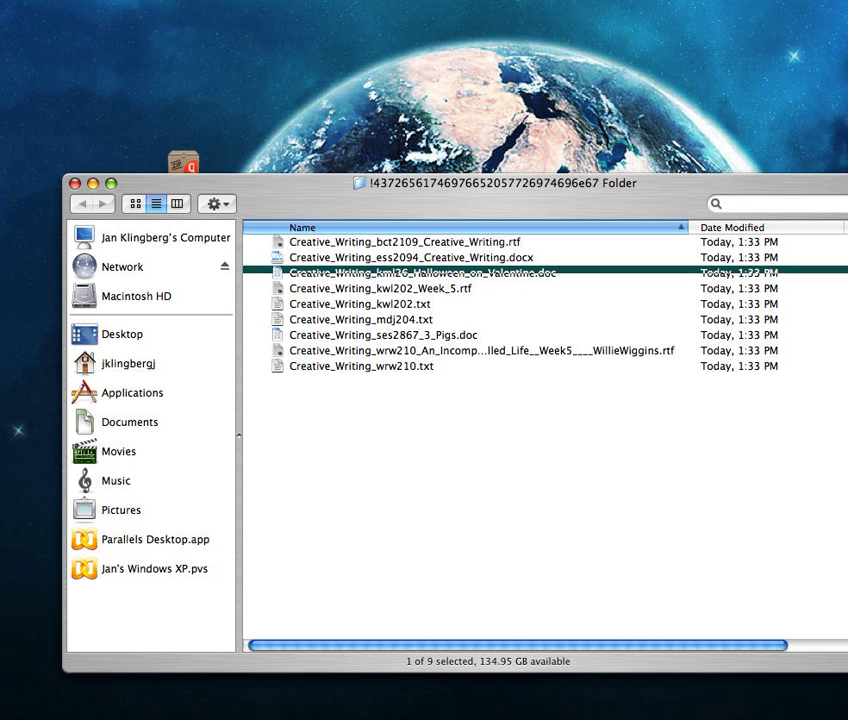
click(411, 257)
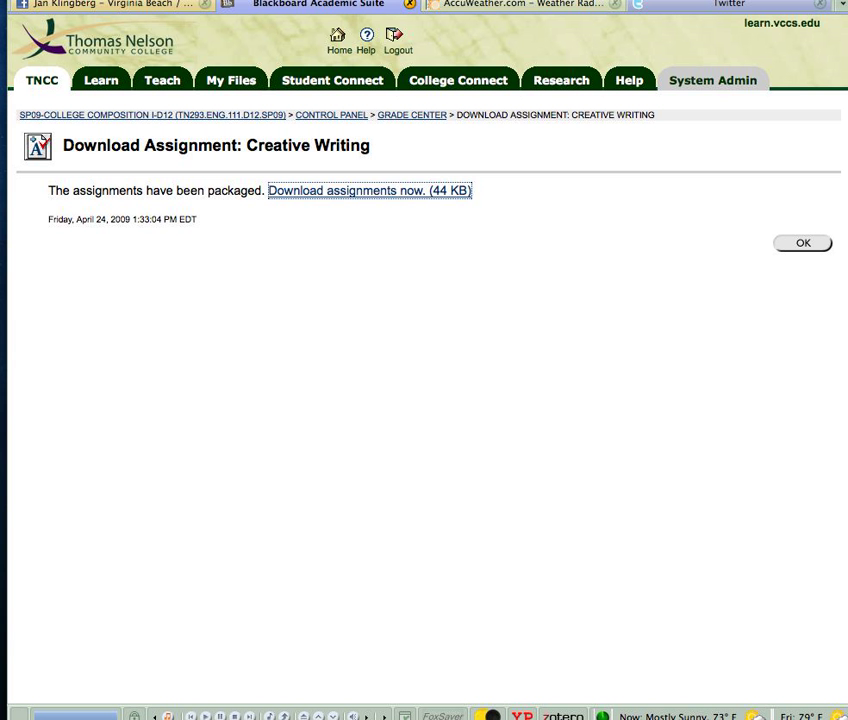
Return to the Blackboard Grade Center and view the first ungraded Creative Writing attempt through its grade details
click(802, 243)
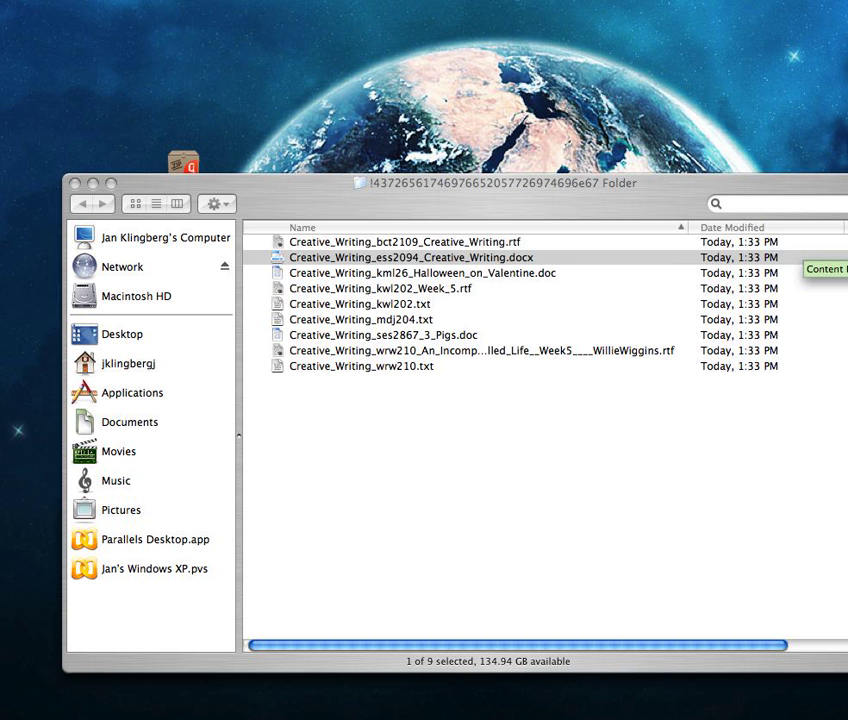
click(404, 242)
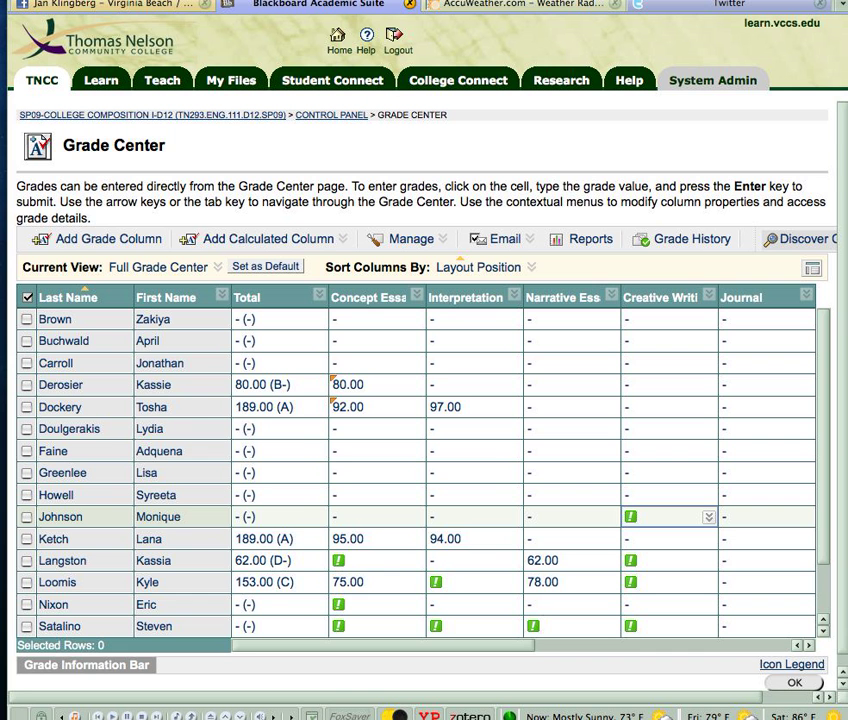
click(708, 517)
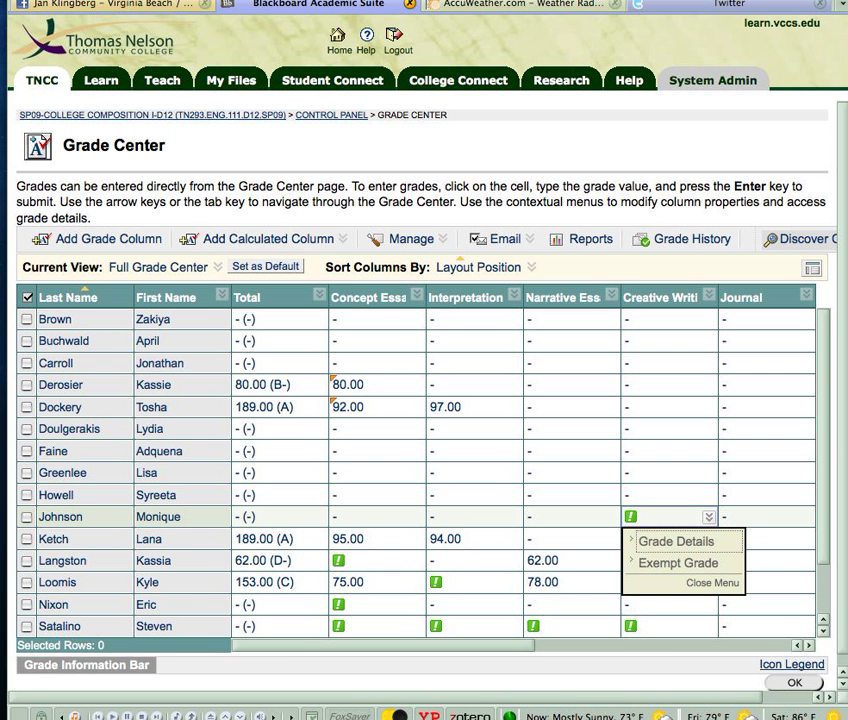
click(676, 541)
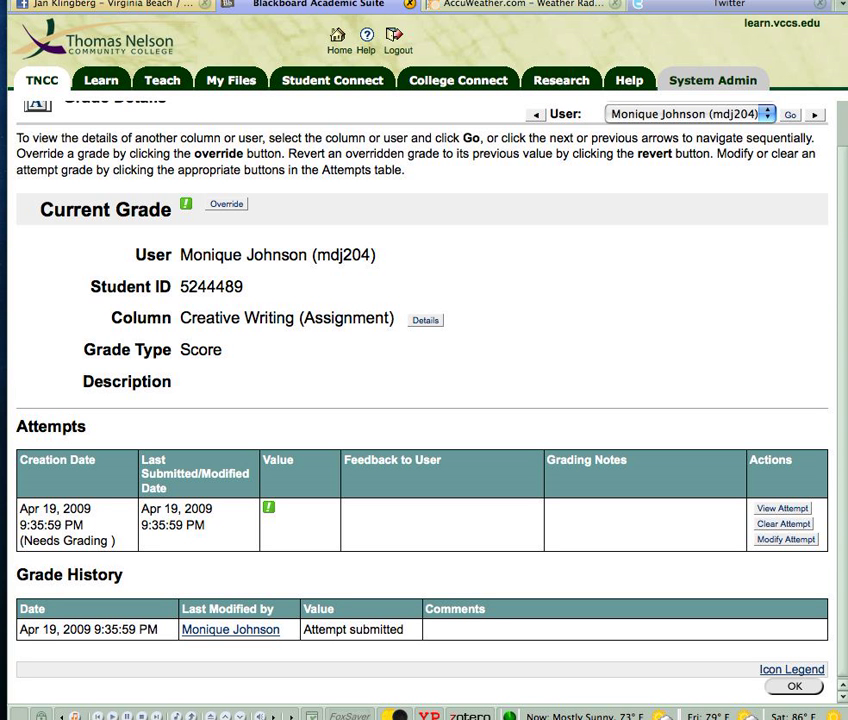
click(782, 508)
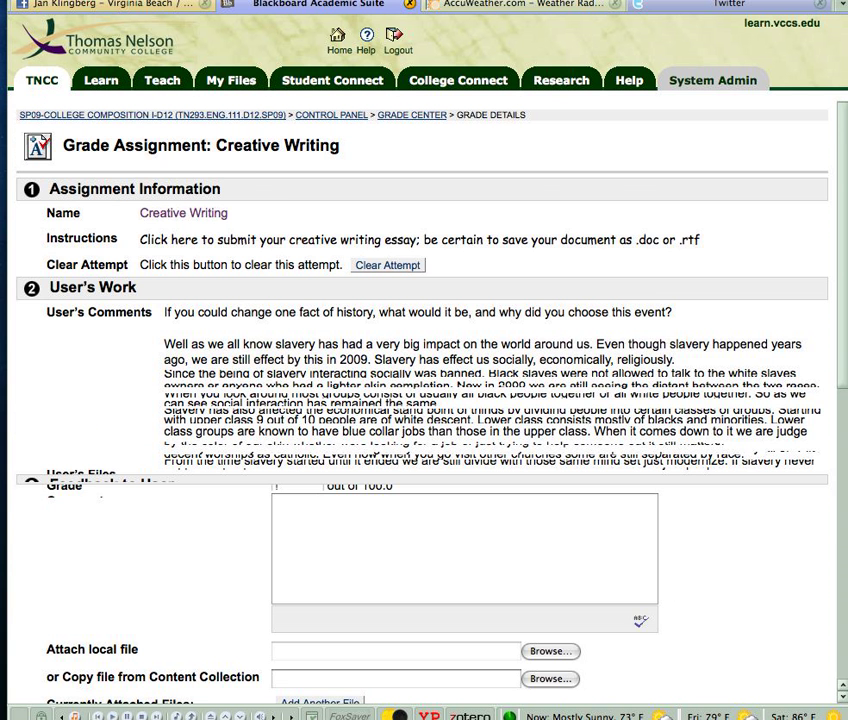
Review the student's essay text in User's Work together with the grade, comments and file attachment fields
scroll(424, 400, down, 5)
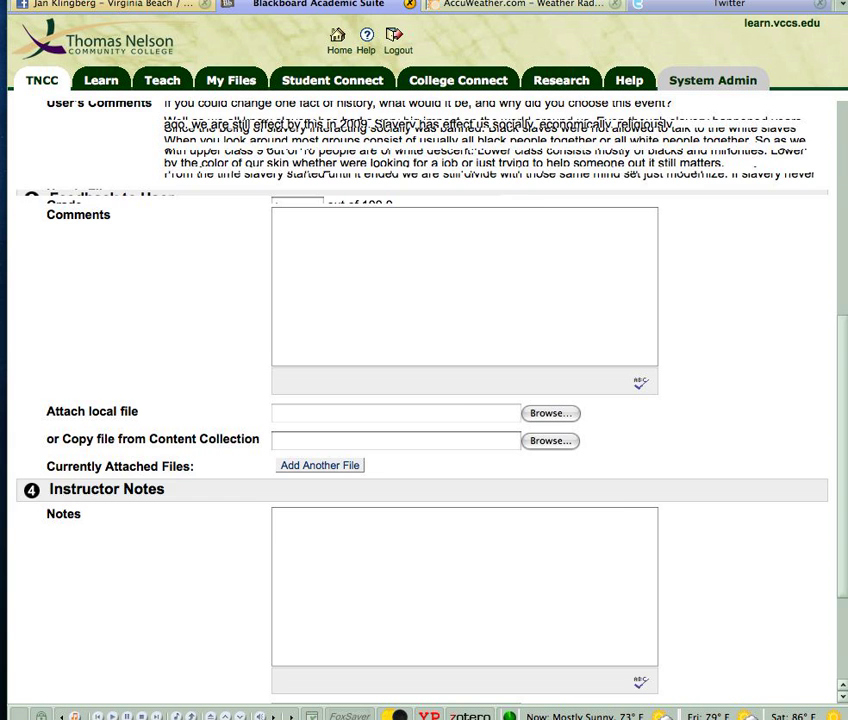
scroll(424, 400, up, 4)
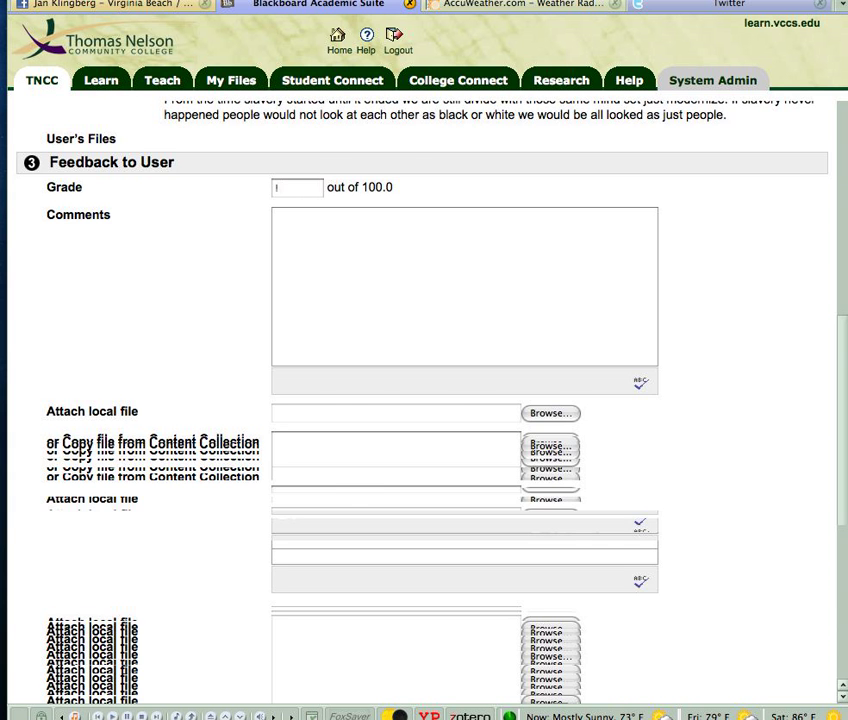
scroll(424, 400, up, 3)
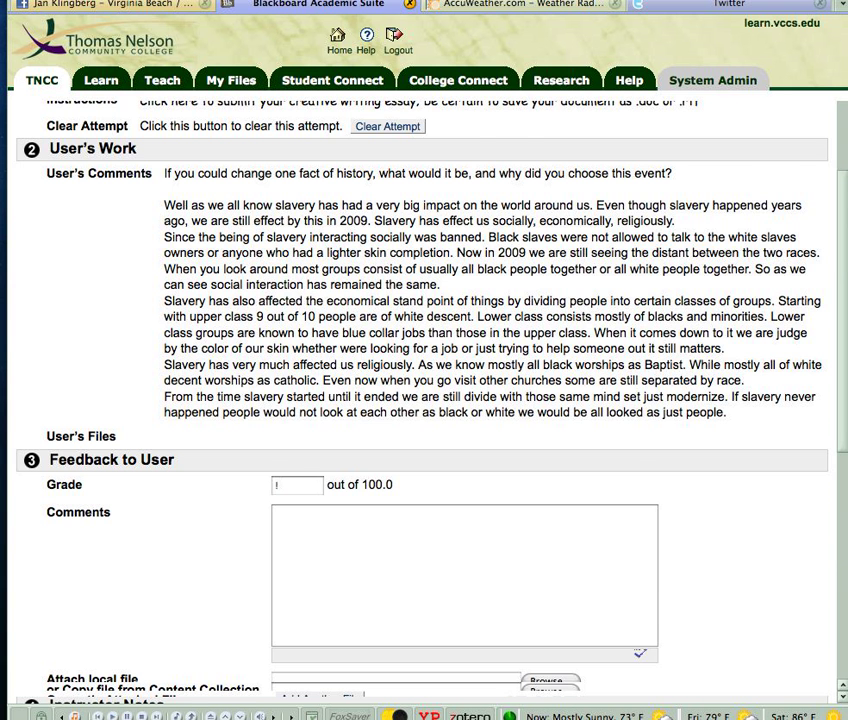
scroll(424, 400, down, 3)
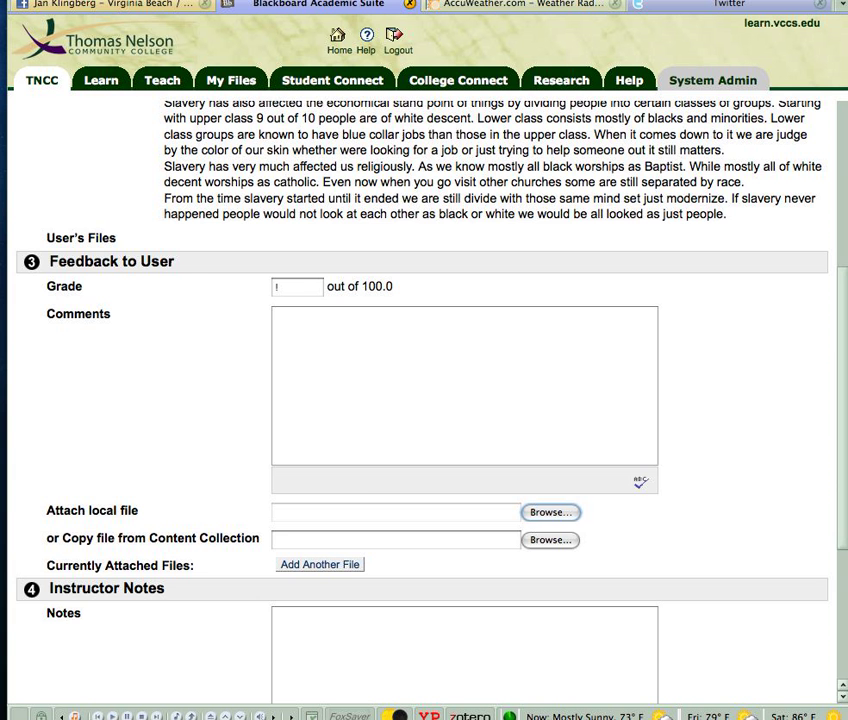
scroll(424, 400, up, 5)
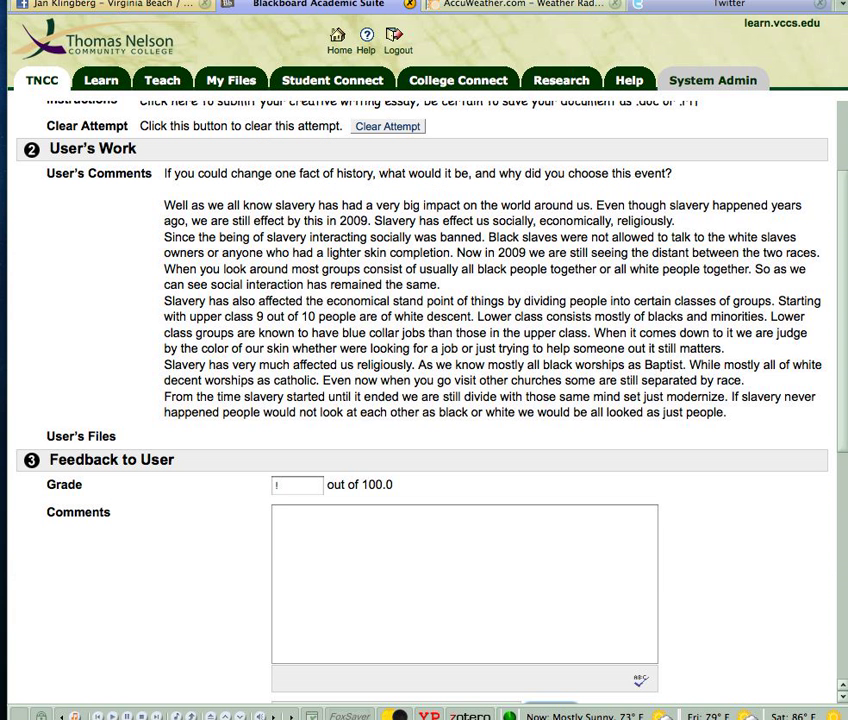
drag(164, 205, 726, 412)
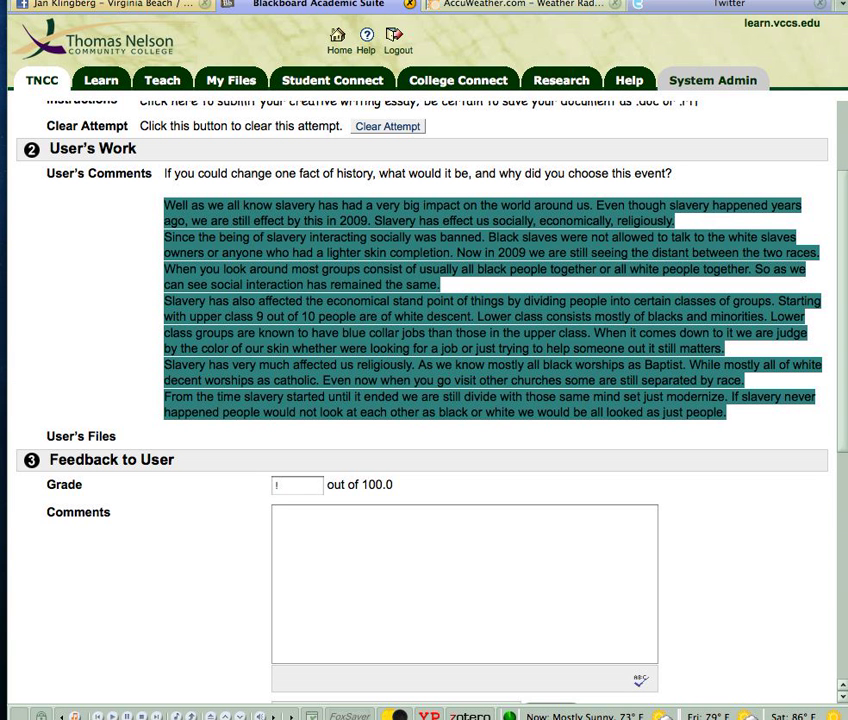
scroll(424, 400, down, 5)
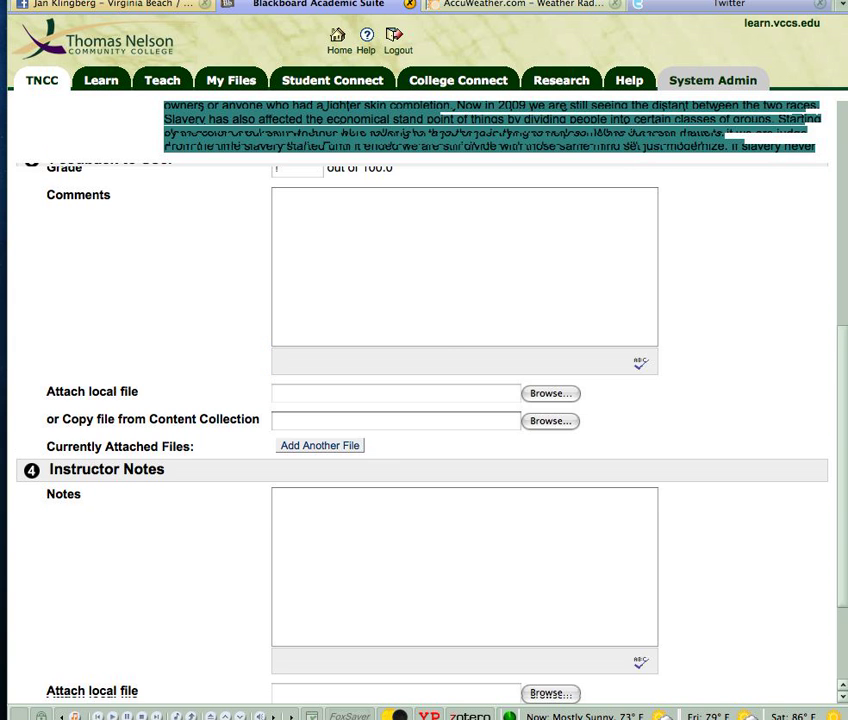
scroll(424, 400, up, 5)
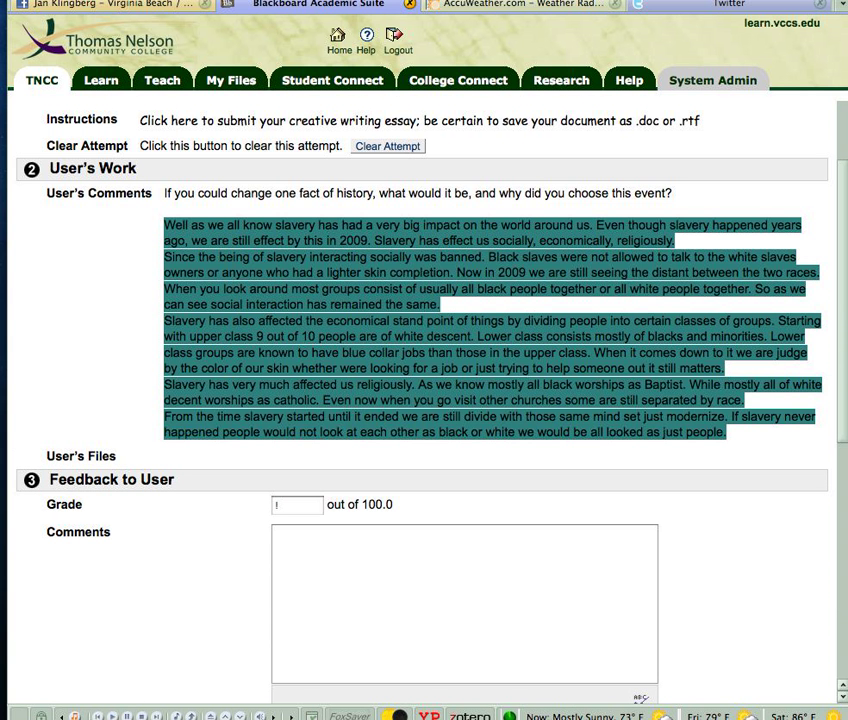
click(424, 400)
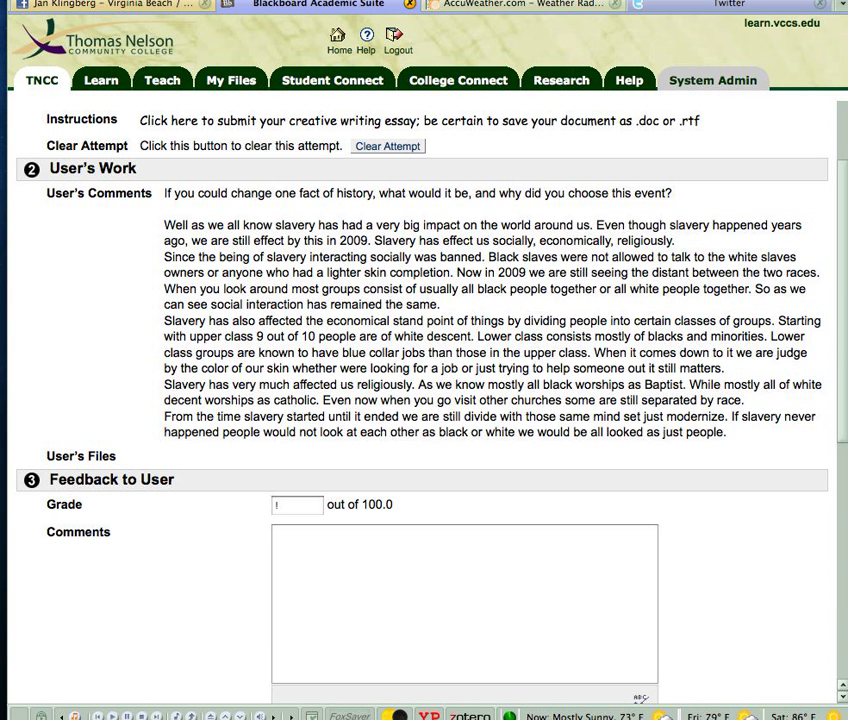
Look at the file chooser for a local feedback attachment, cancel it, and view the Instructor Notes and Submit sections
scroll(424, 400, down, 3)
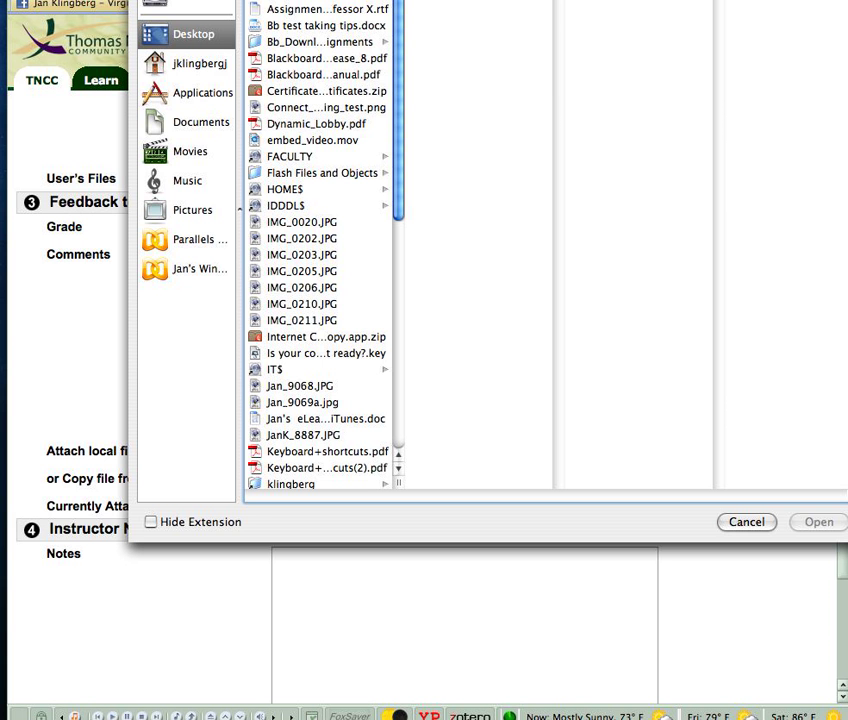
key(Escape)
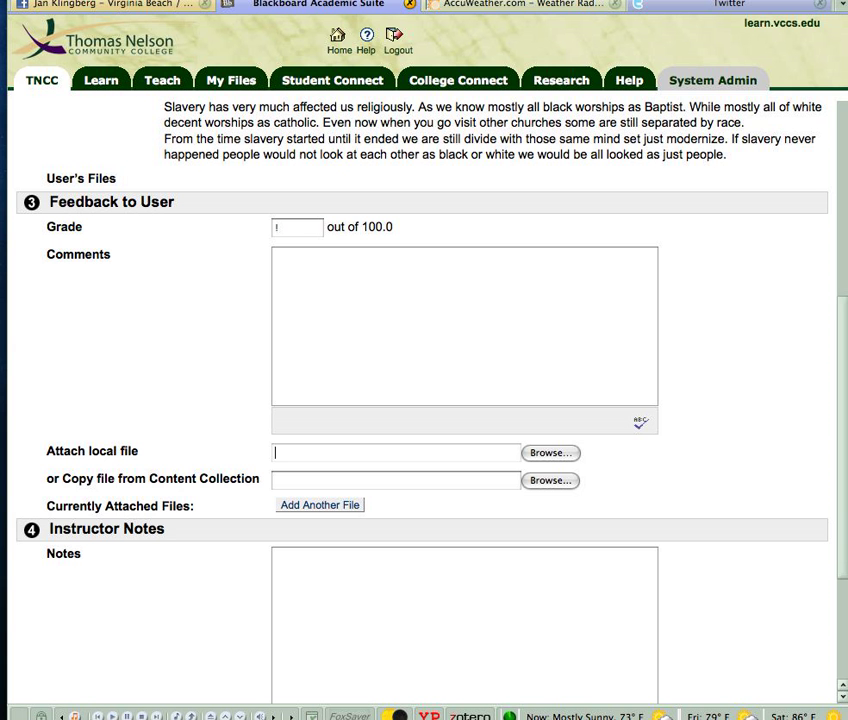
scroll(424, 400, down, 5)
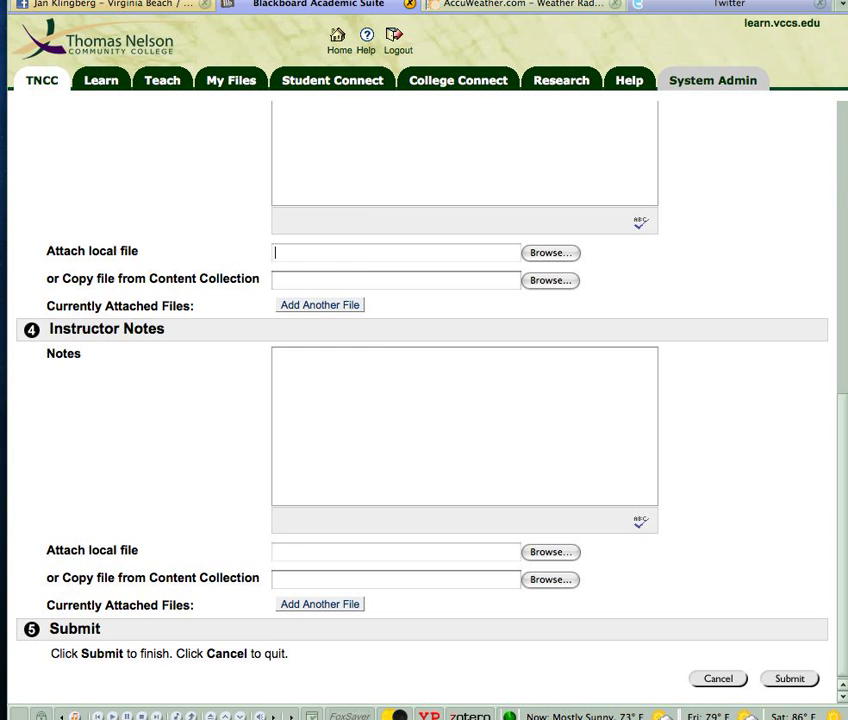
Examine the Feedback to User section of the attempt, from the local file attachment field up to the Grade field
scroll(424, 400, up, 3)
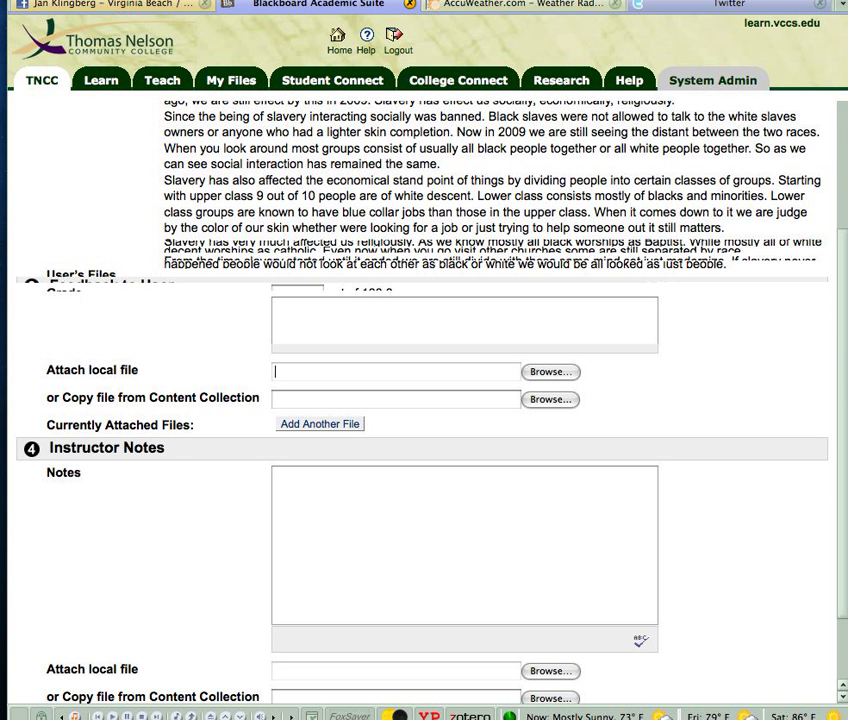
click(277, 146)
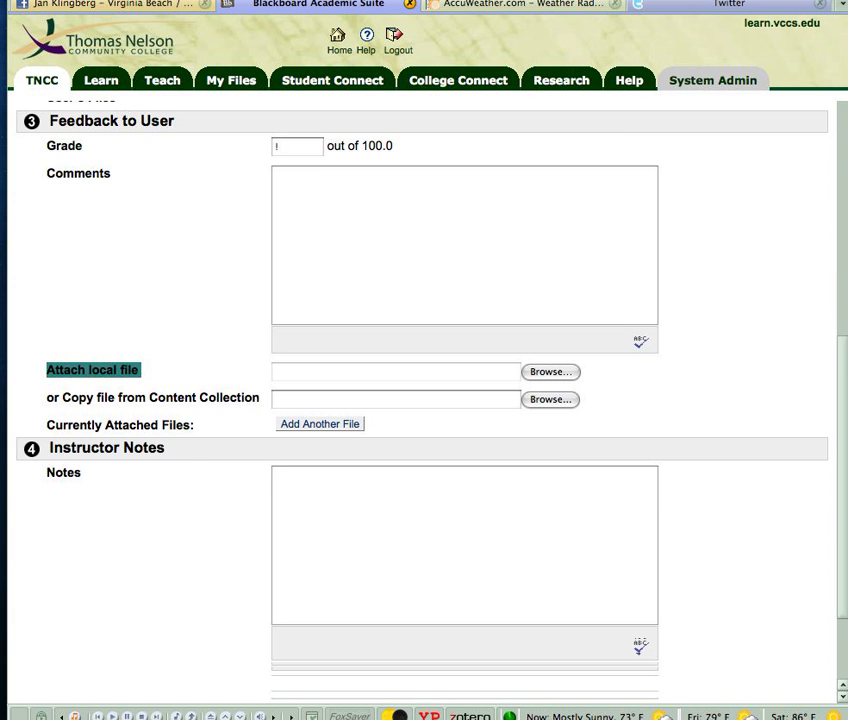
scroll(424, 400, up, 2)
double_click(297, 245)
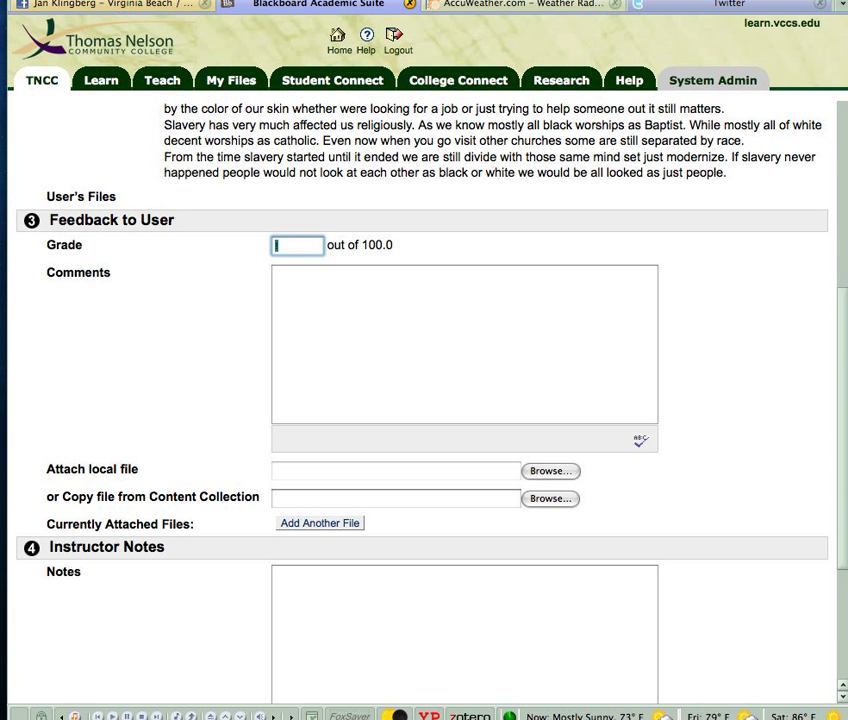
key(Tab)
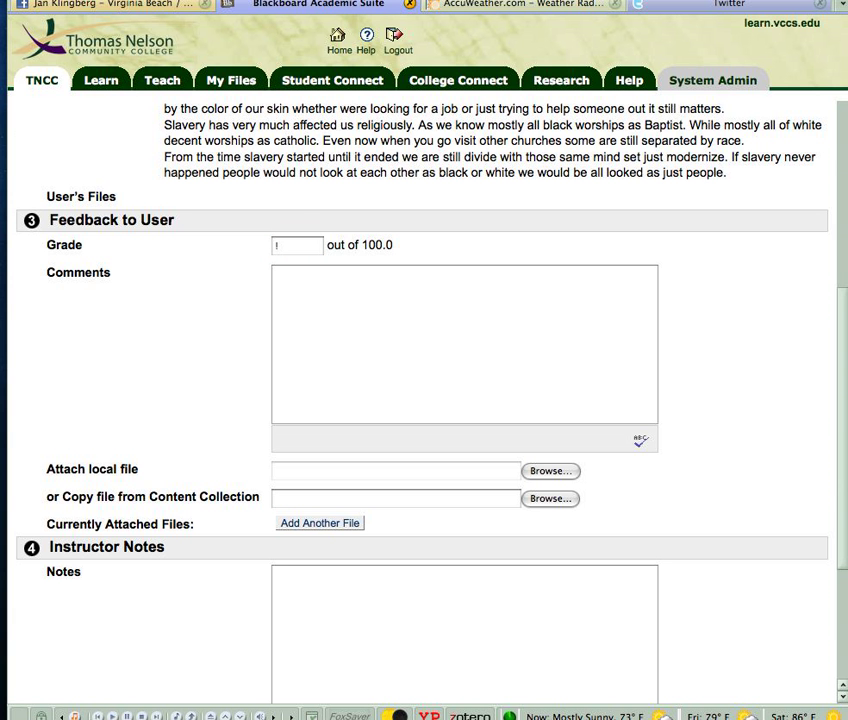
Look at the local files available for a feedback attachment, cancel the file chooser, and view the submission options
click(550, 470)
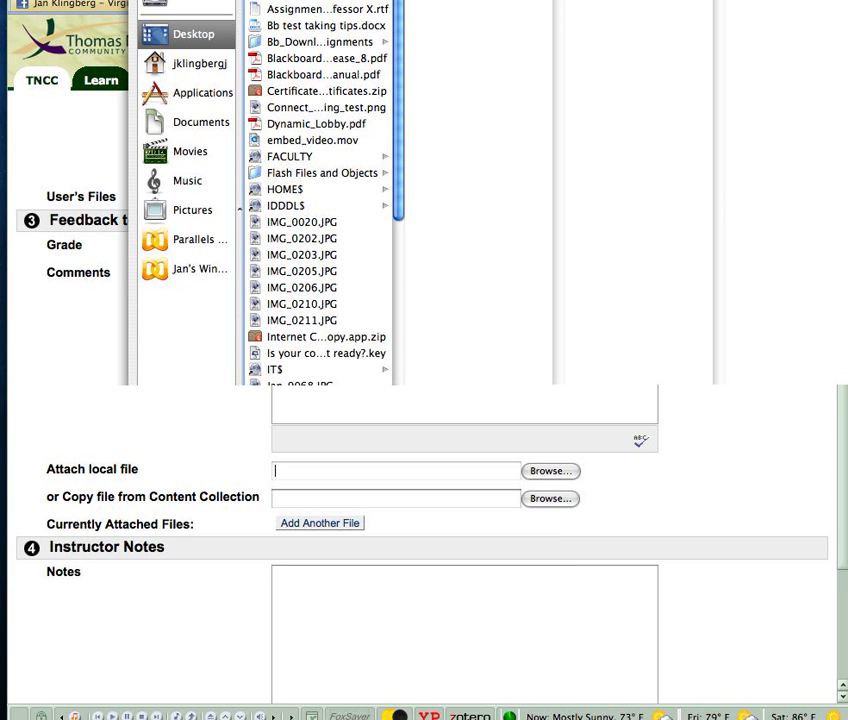
key(Escape)
scroll(424, 400, down, 4)
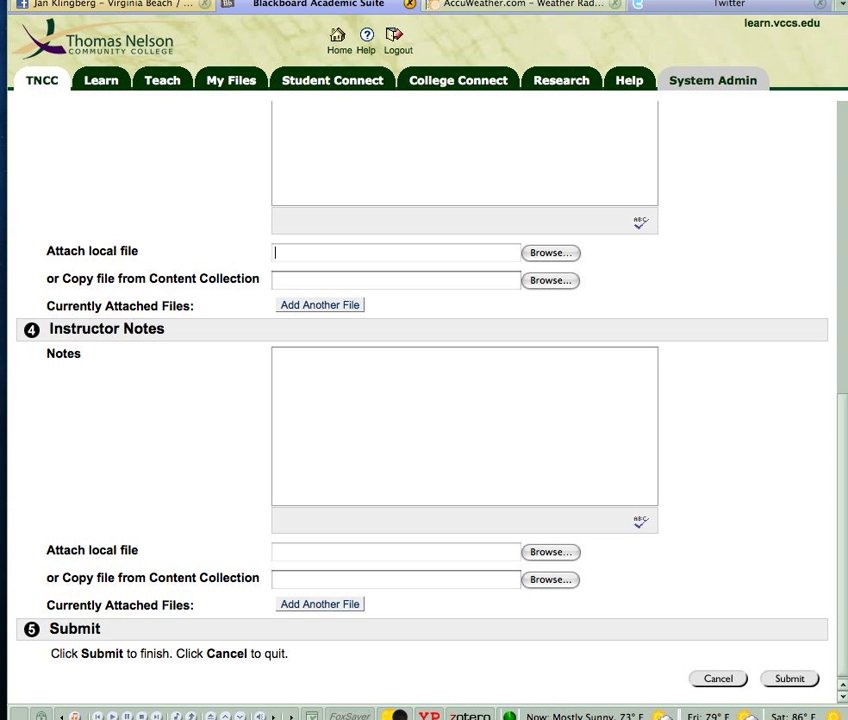
scroll(424, 400, up, 3)
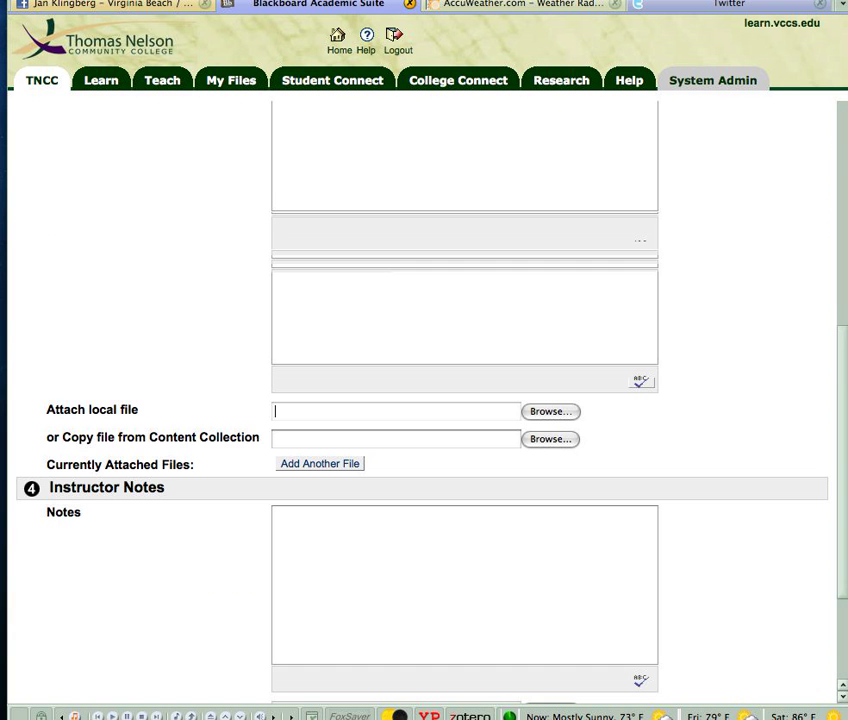
Examine the Comments field for student feedback and the separate Instructor Notes section of the attempt
click(275, 212)
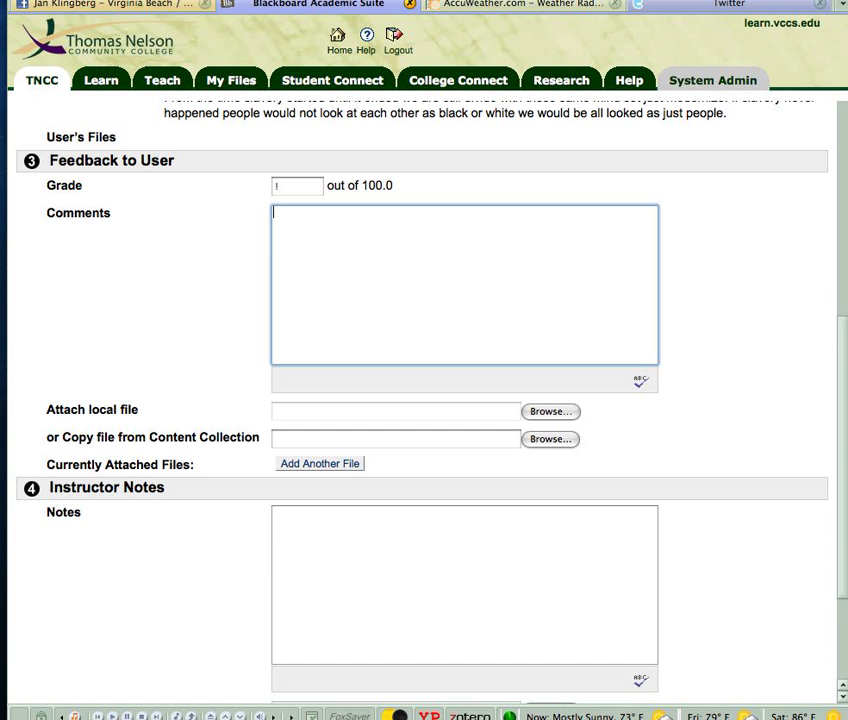
scroll(424, 500, down, 3)
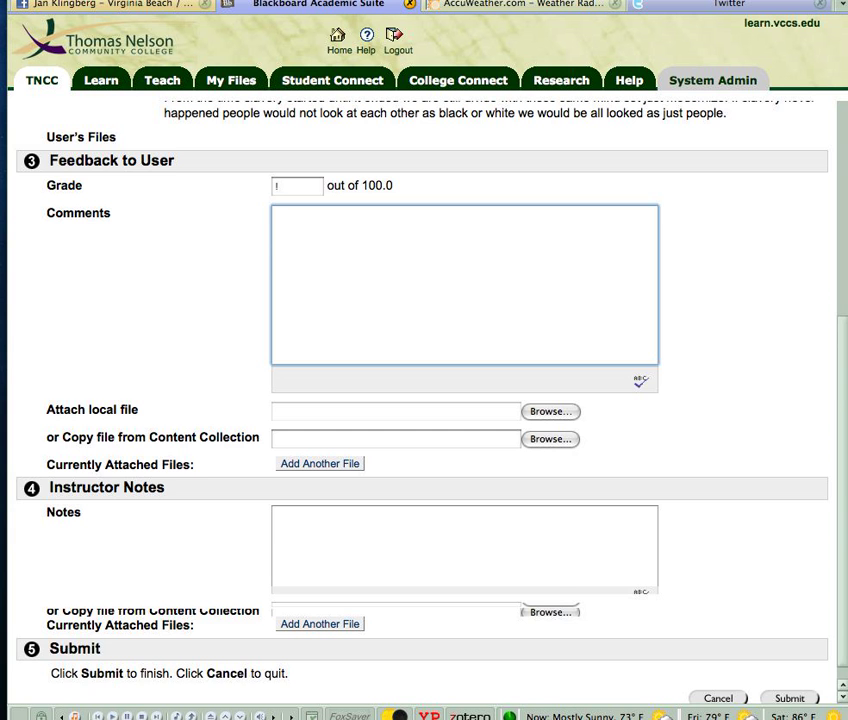
drag(164, 328, 47, 328)
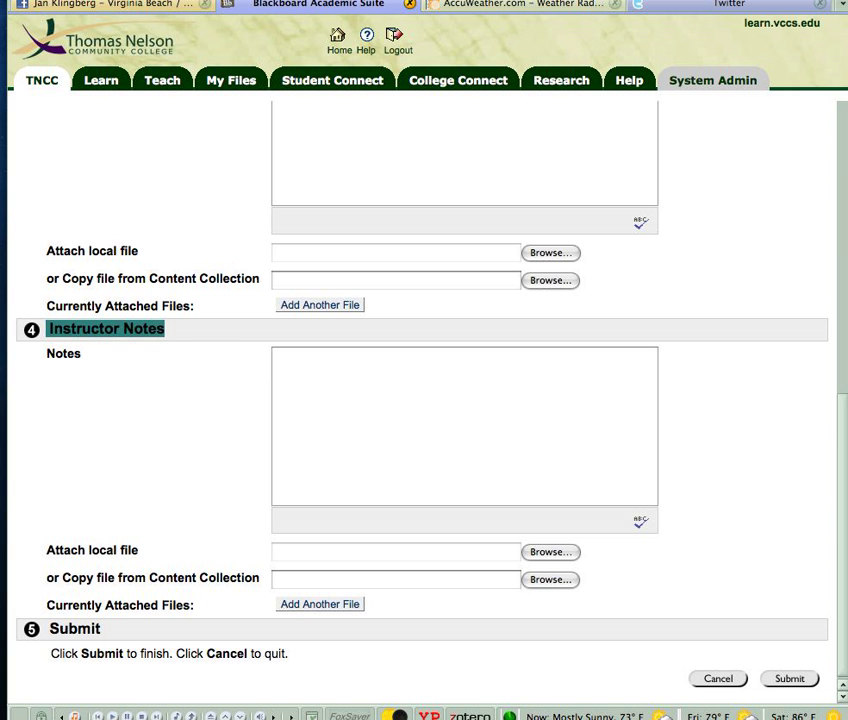
click(300, 370)
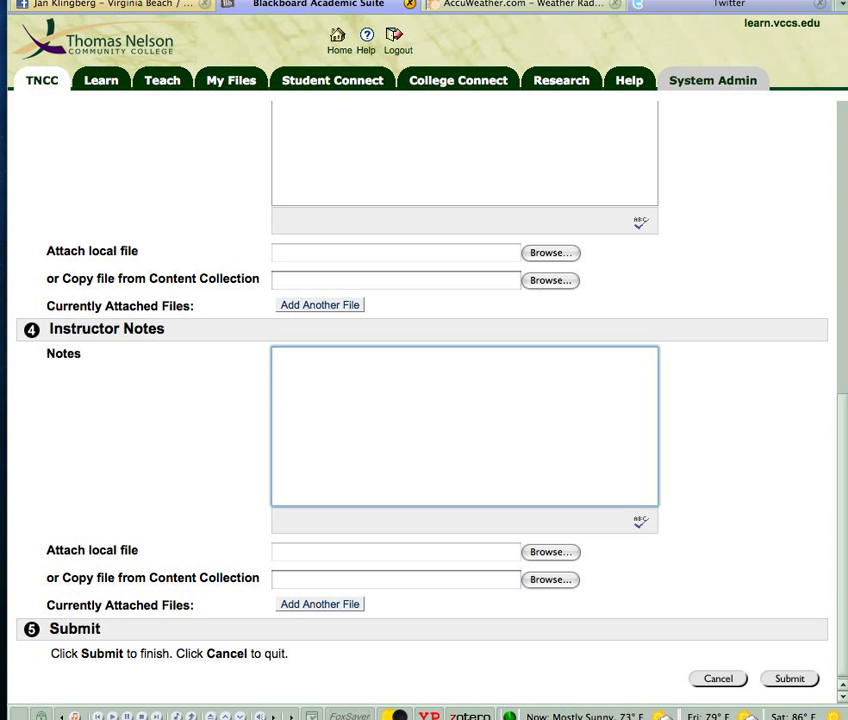
Review the Grade field and local attachment chooser once more, then leave the attempt for its Grade Details page
scroll(424, 400, up, 5)
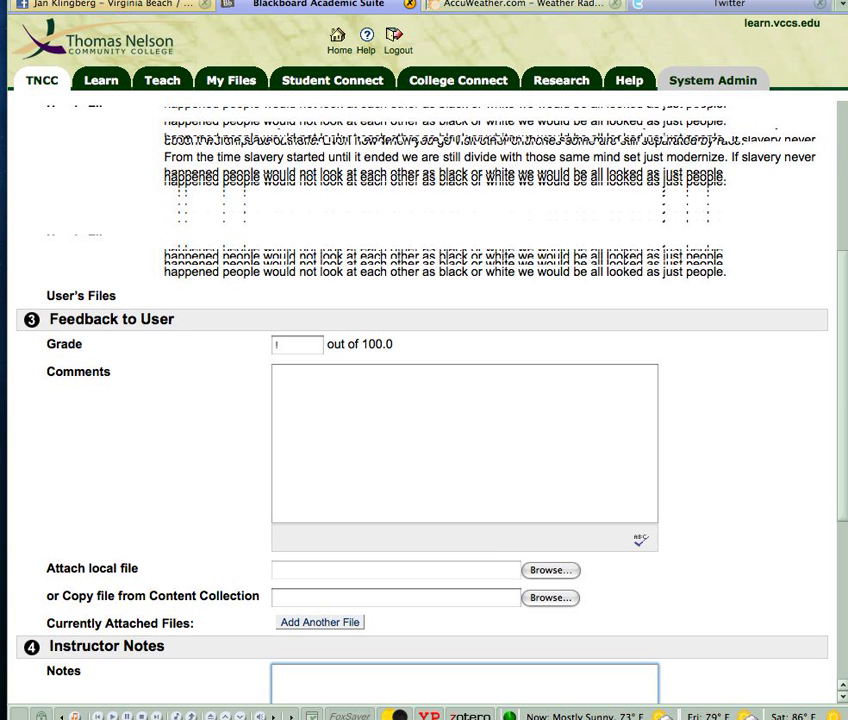
click(276, 344)
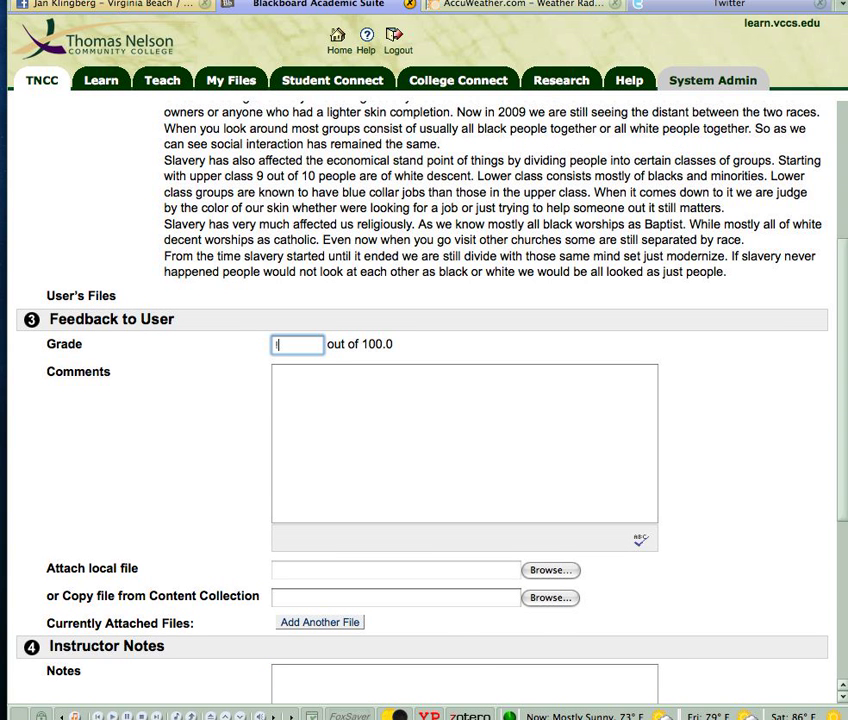
scroll(277, 344, down, 5)
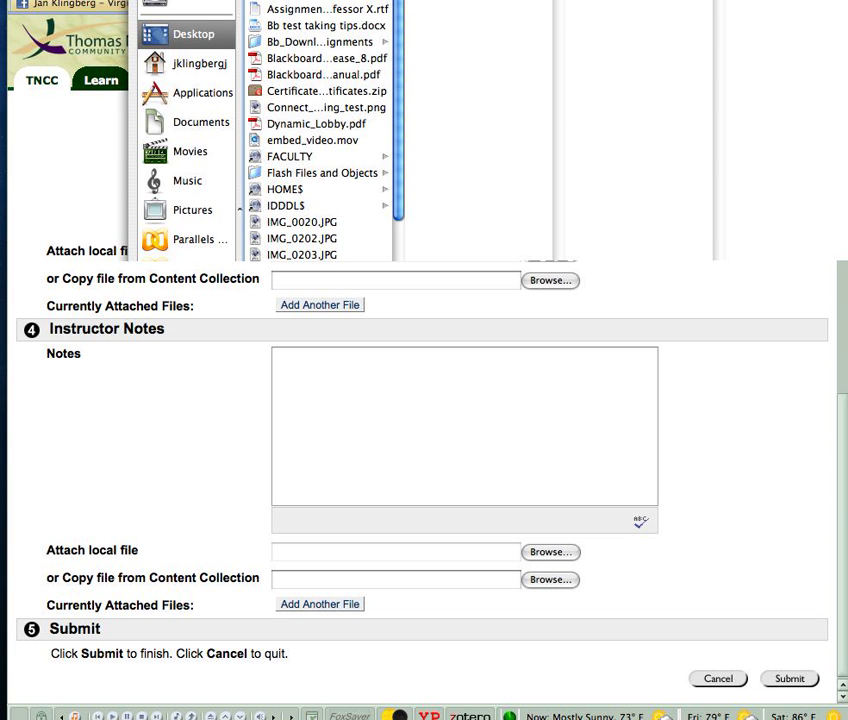
key(Escape)
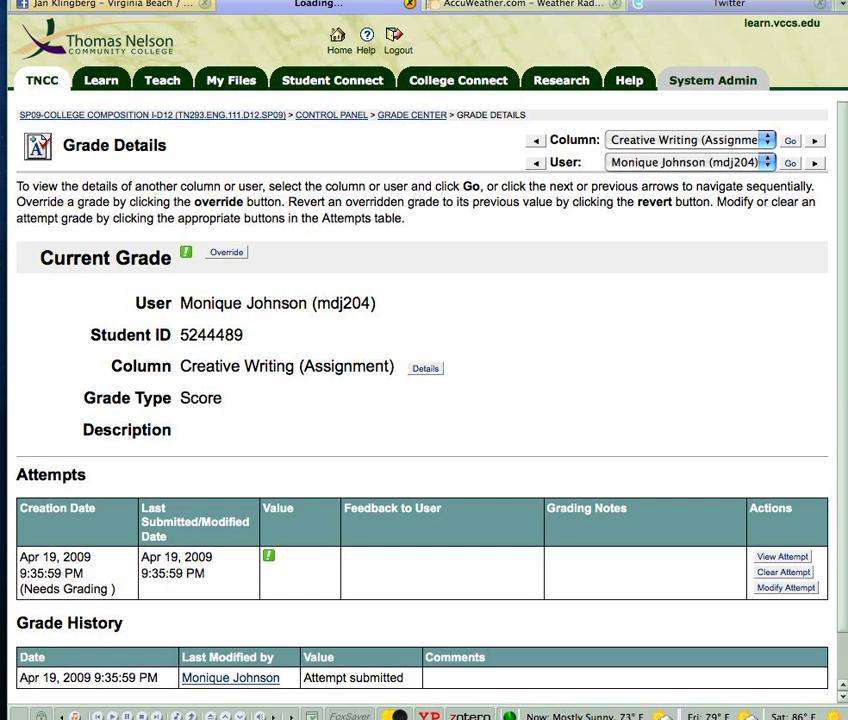
Browse the Creative Writing grade details student by student with the User navigation, then return to the Grade Center
scroll(422, 400, down, 2)
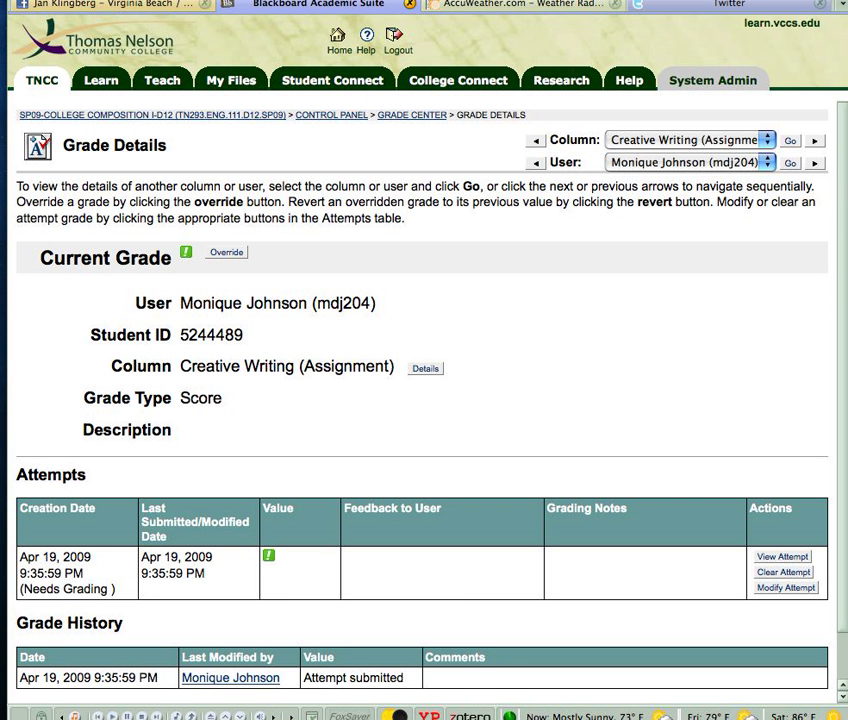
click(689, 162)
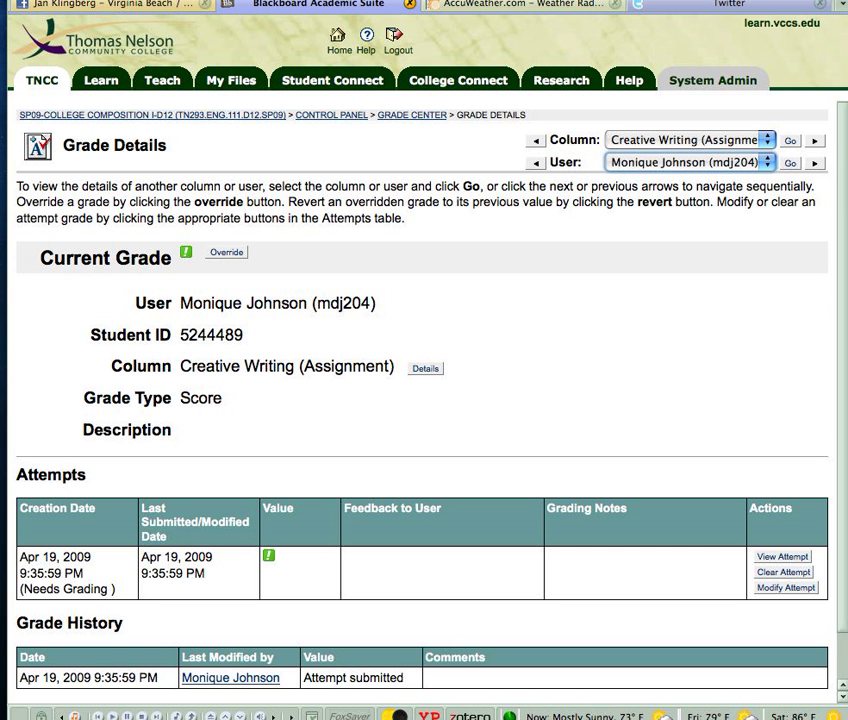
click(815, 162)
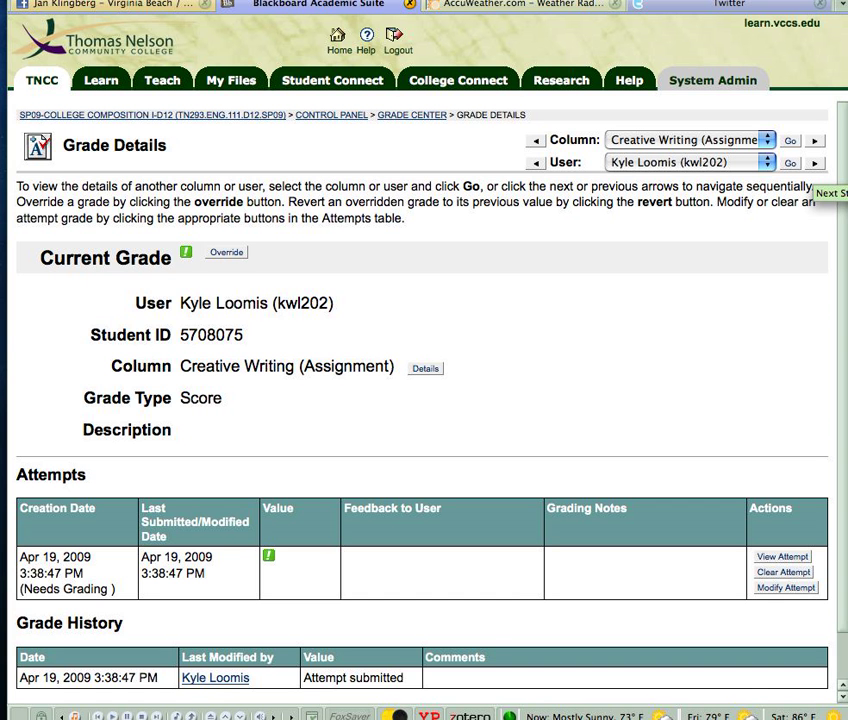
click(536, 163)
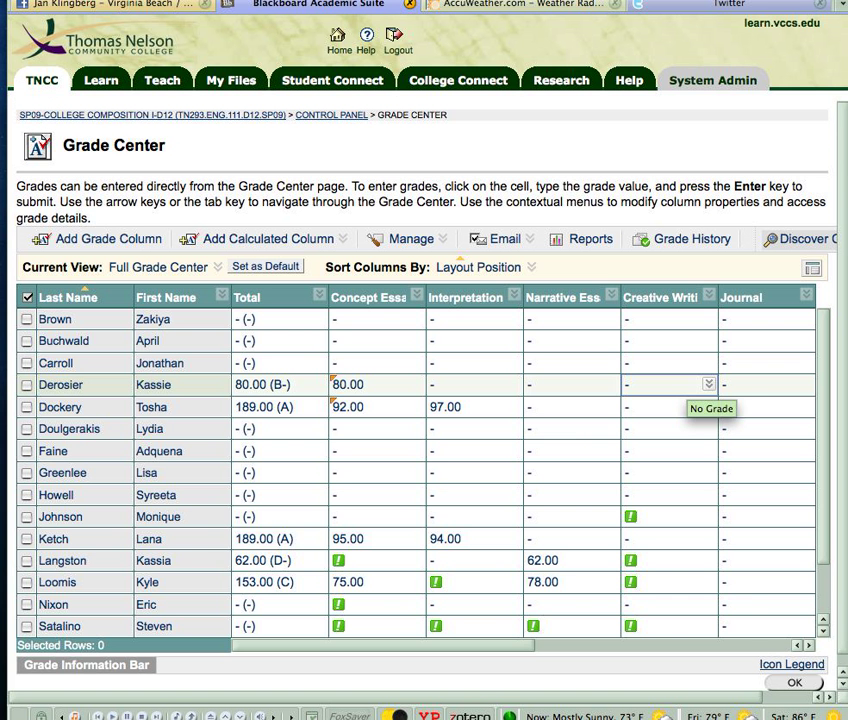
View the ungraded Creative Writing attempt of the student whose total is 62.00 (D-) through its grade details
click(708, 561)
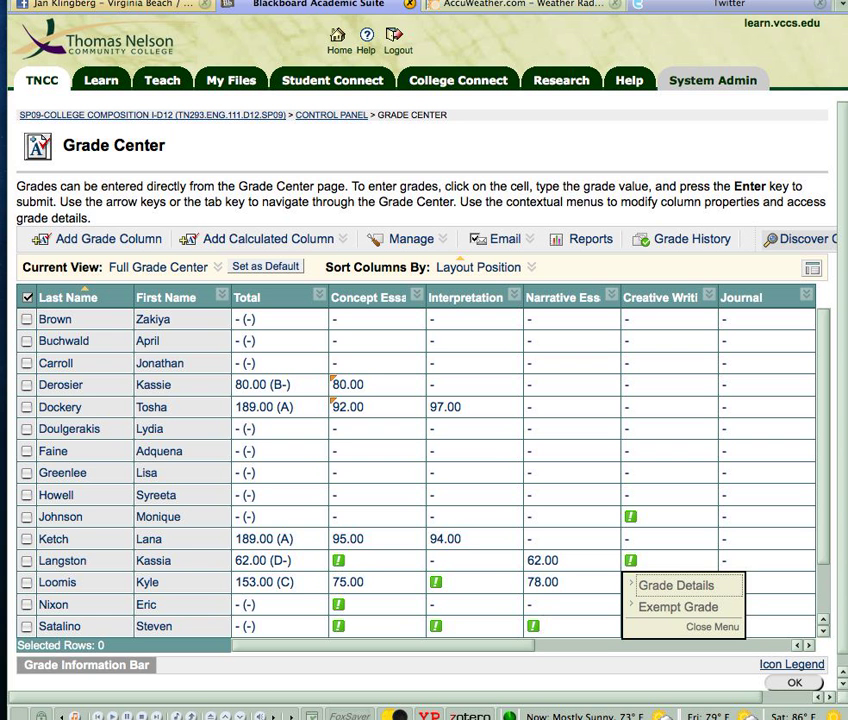
key(Escape)
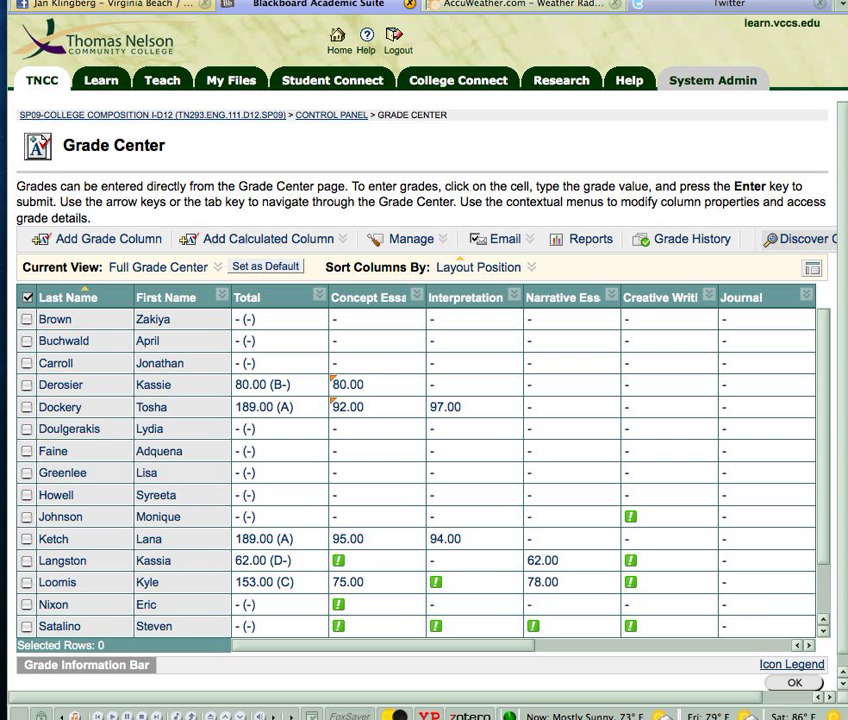
click(631, 516)
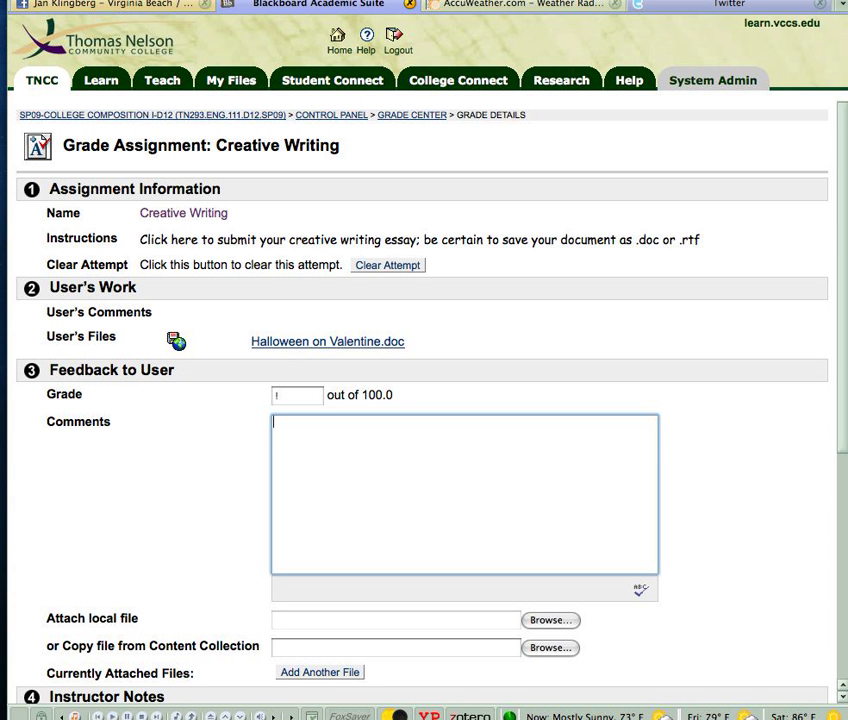
Check the submitted file Halloween on Valentine.doc, then look through the feedback and notes fields and return to the grade details
click(327, 341)
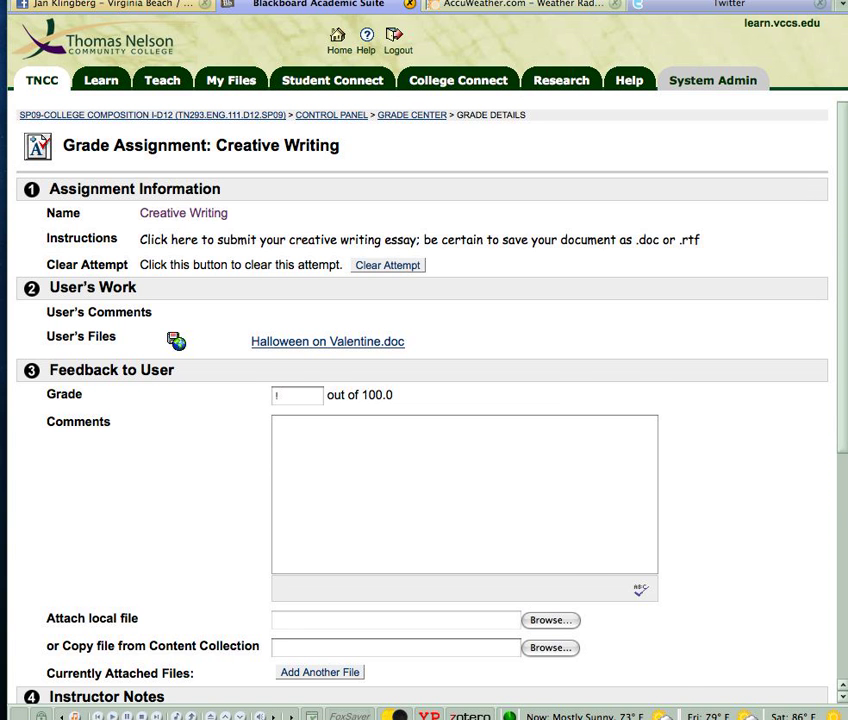
scroll(424, 430, down, 5)
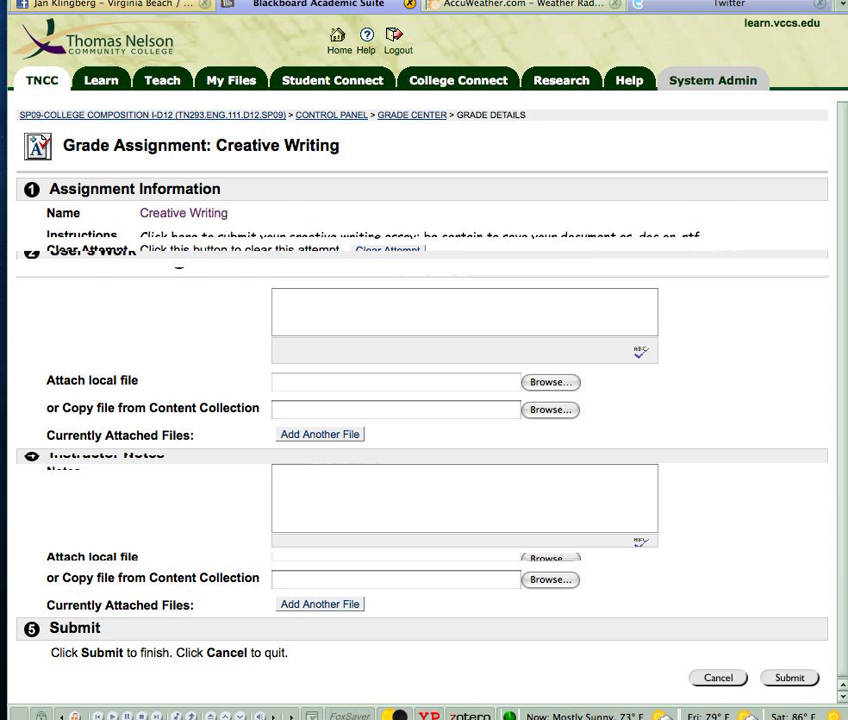
scroll(424, 400, down, 3)
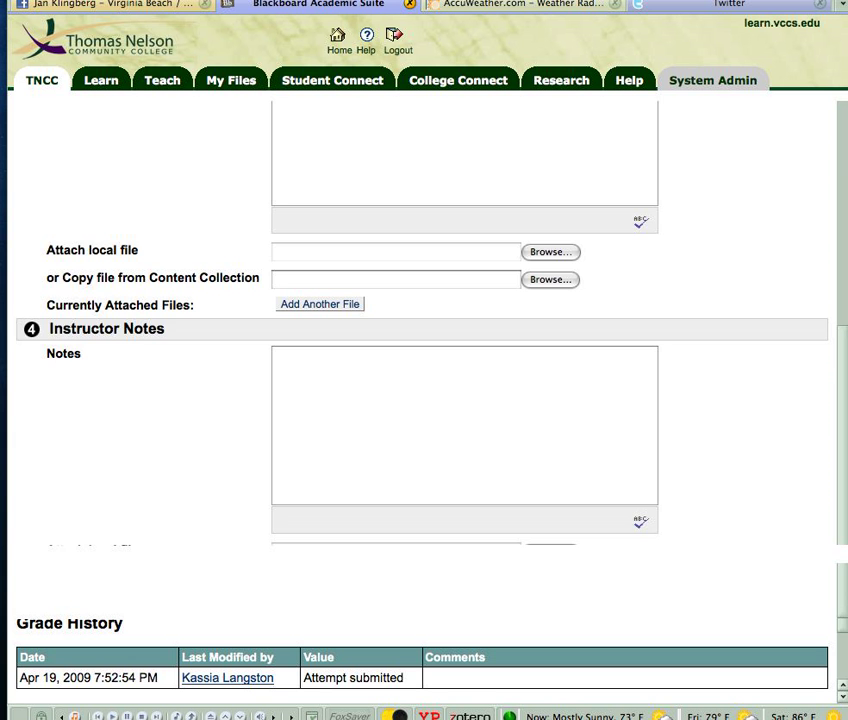